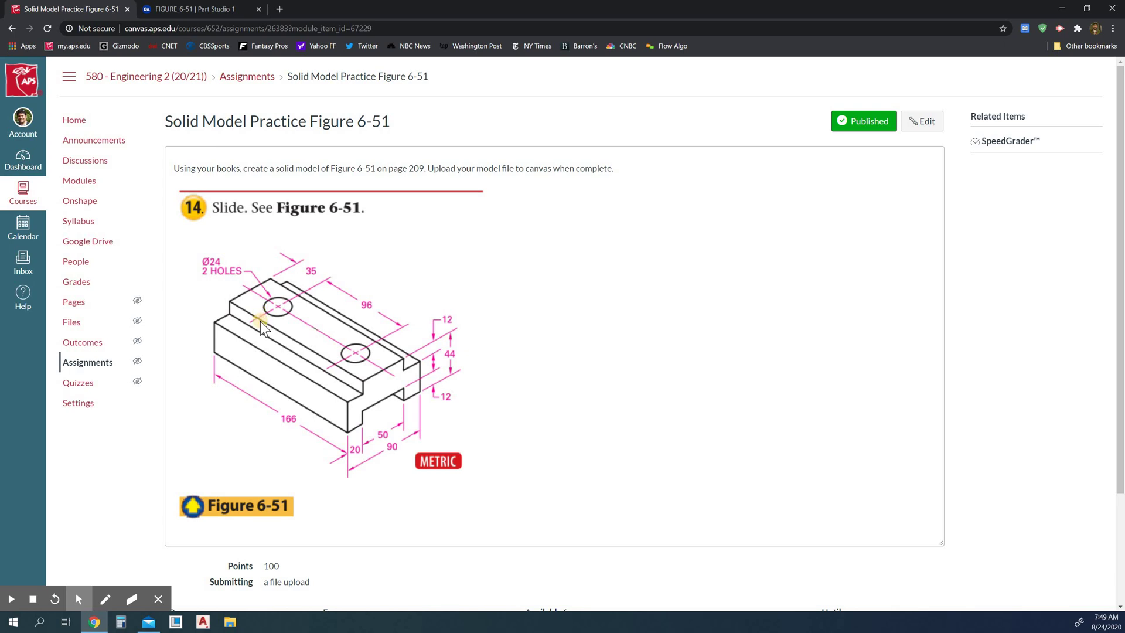
- Compare the Figure 6-51 slide drawing in Canvas with the empty FIGURE_6-51 Part Studio
left_click(162, 8)
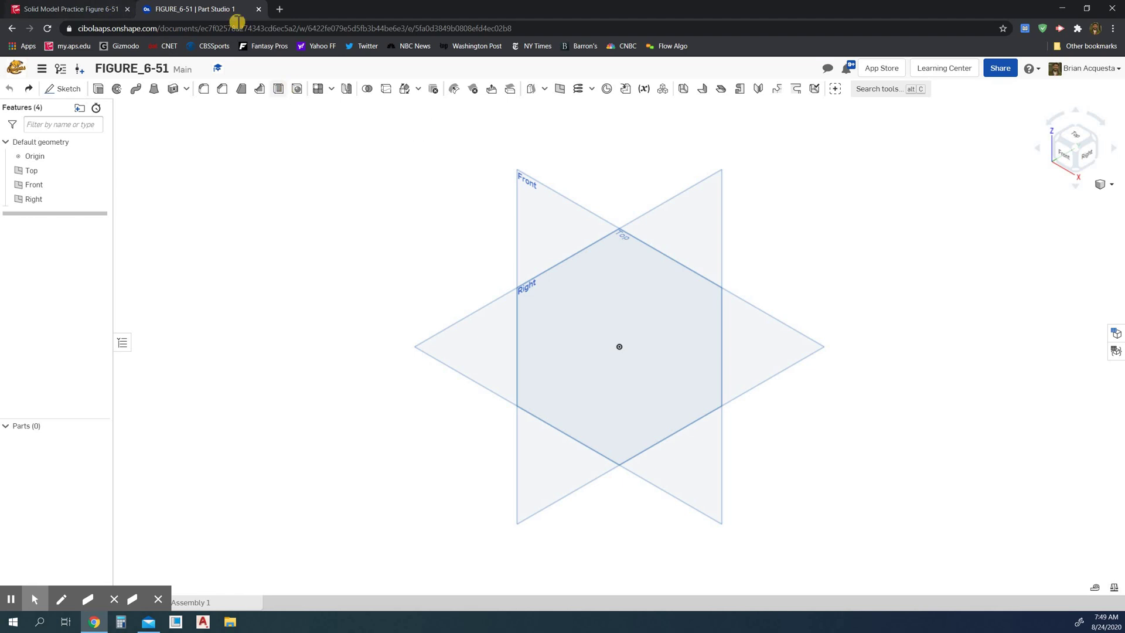
left_click(108, 9)
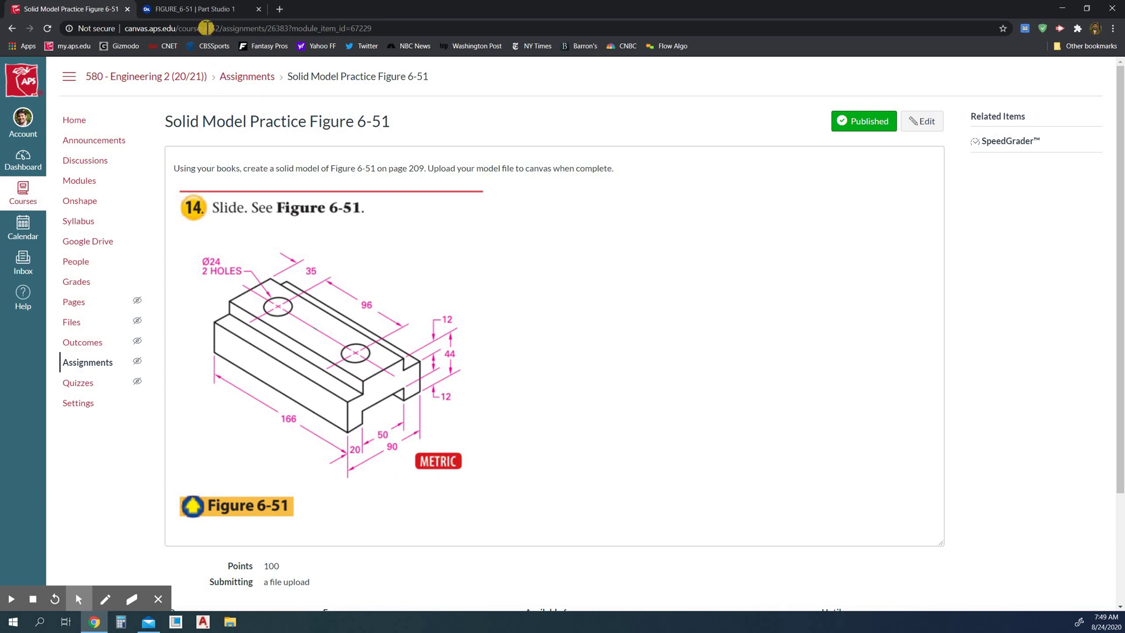
left_click(194, 9)
- Confirm the workspace units are set to Millimeter
left_click(41, 68)
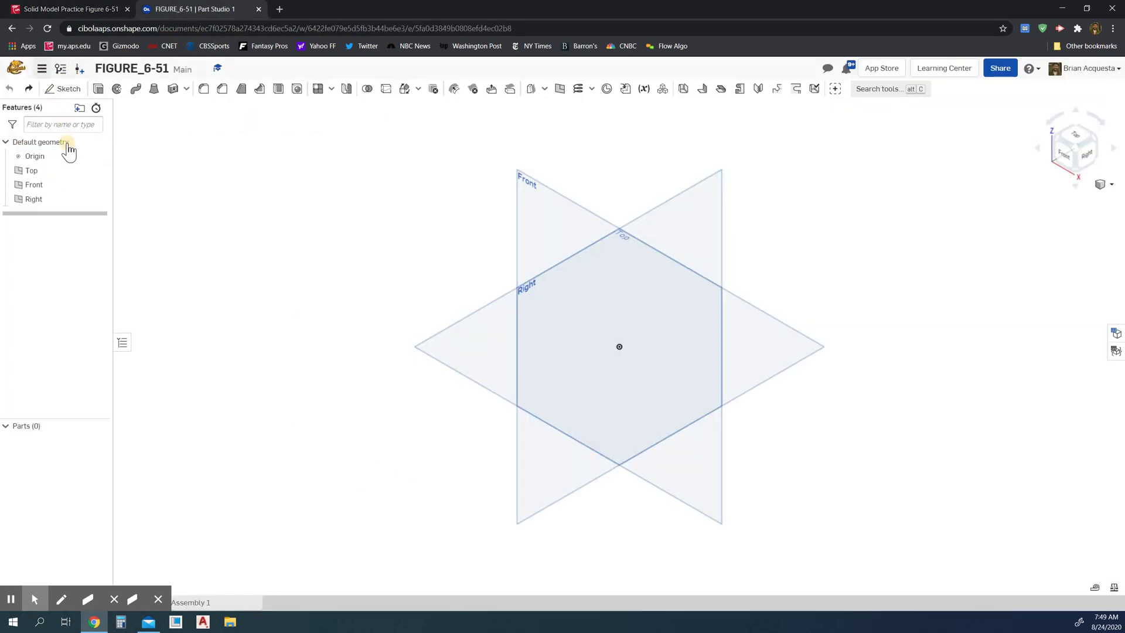
left_click(91, 145)
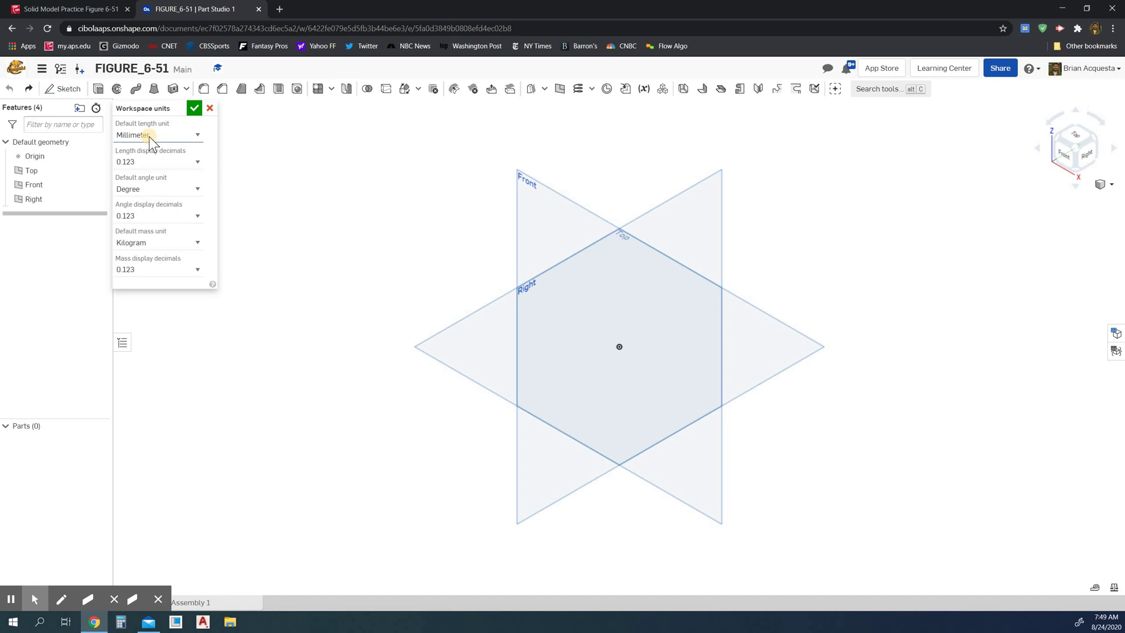
left_click(380, 252)
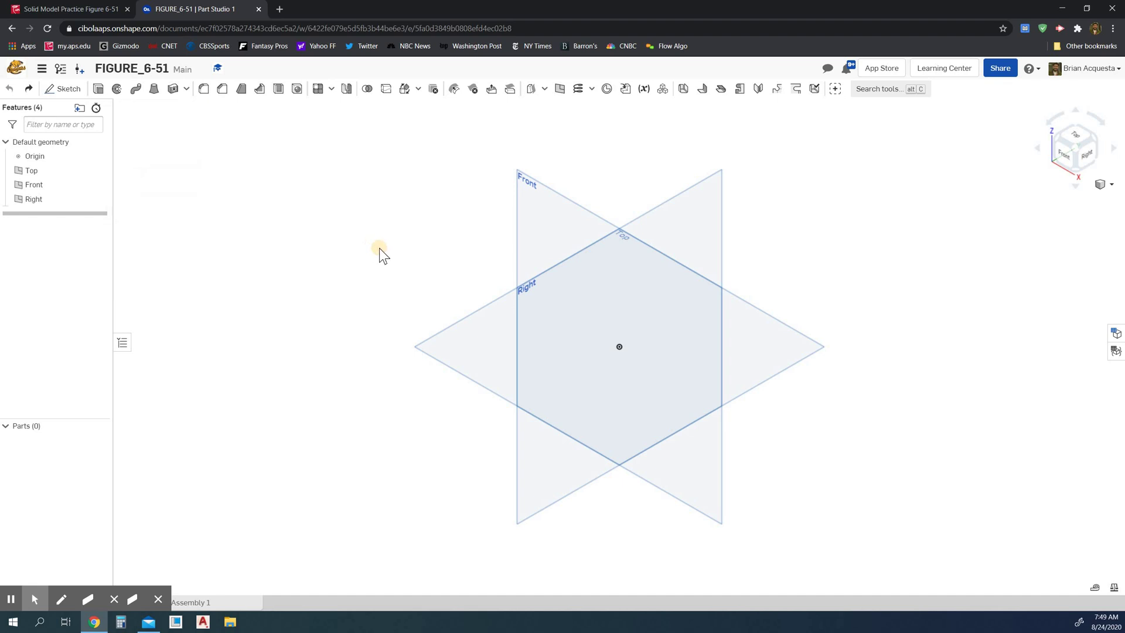
- Start Sketch 1 on the Right plane, viewed face-on with the default planes hidden
left_click(704, 195)
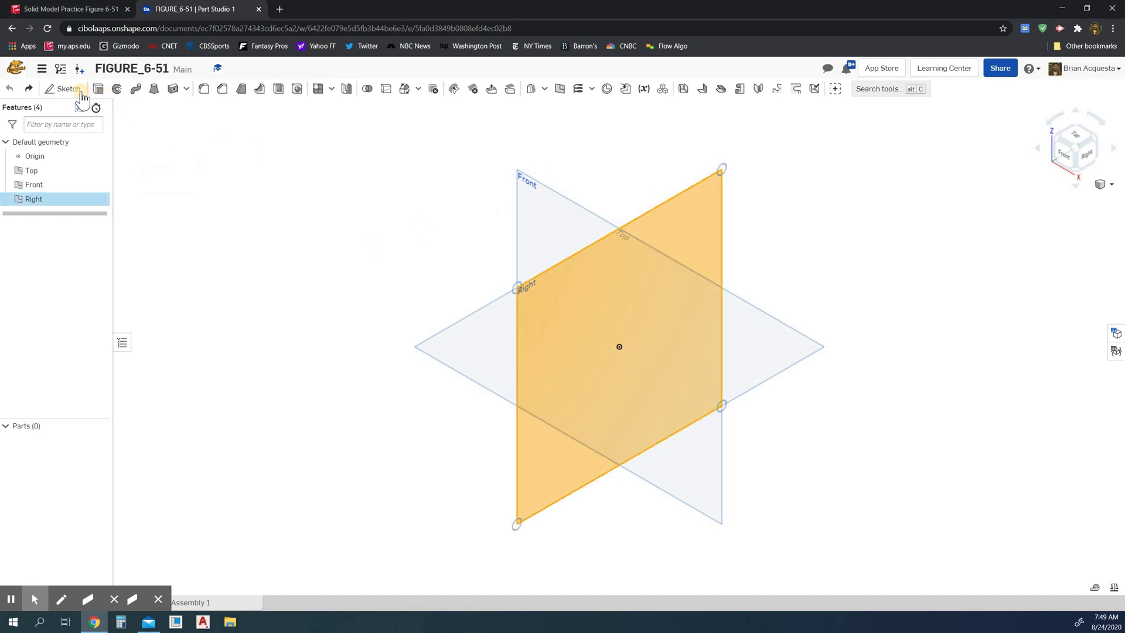
left_click(67, 88)
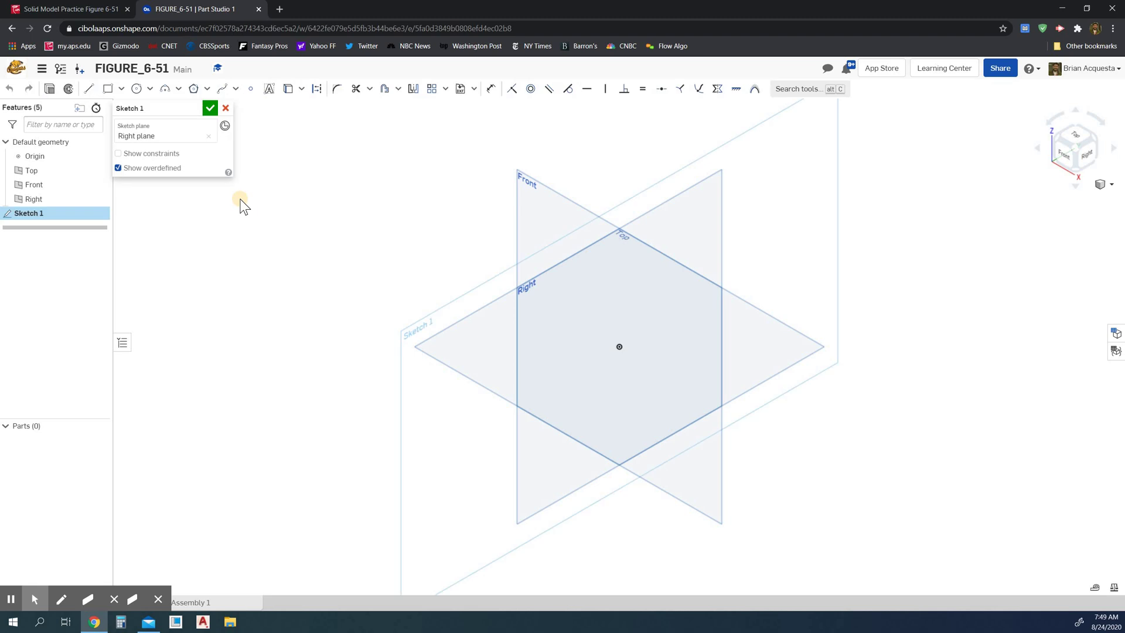
key("n")
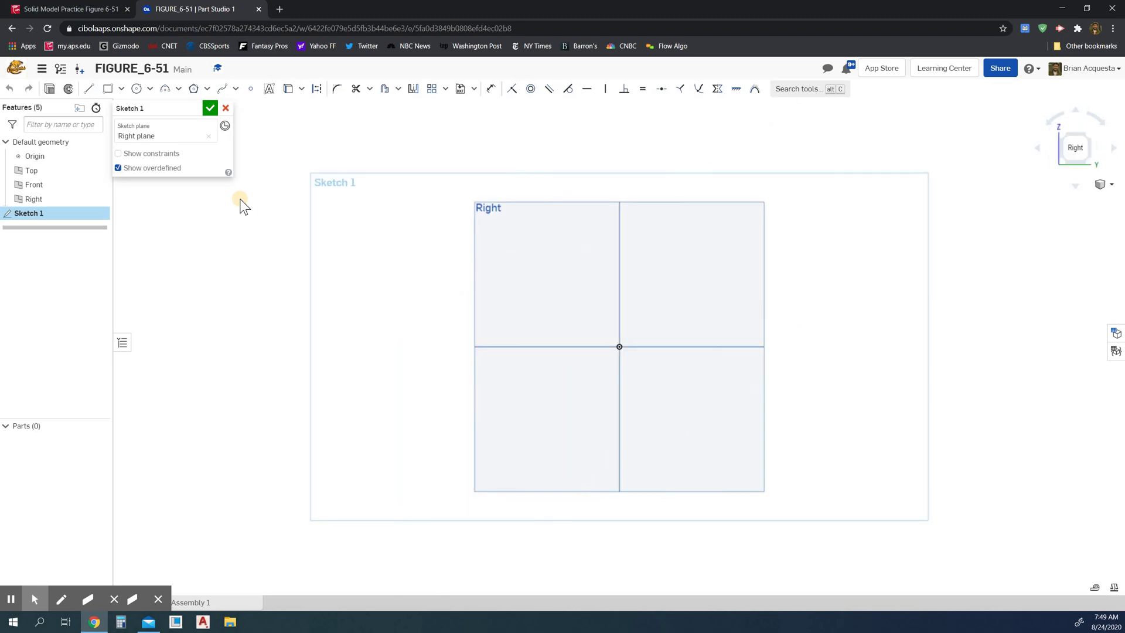
key("p")
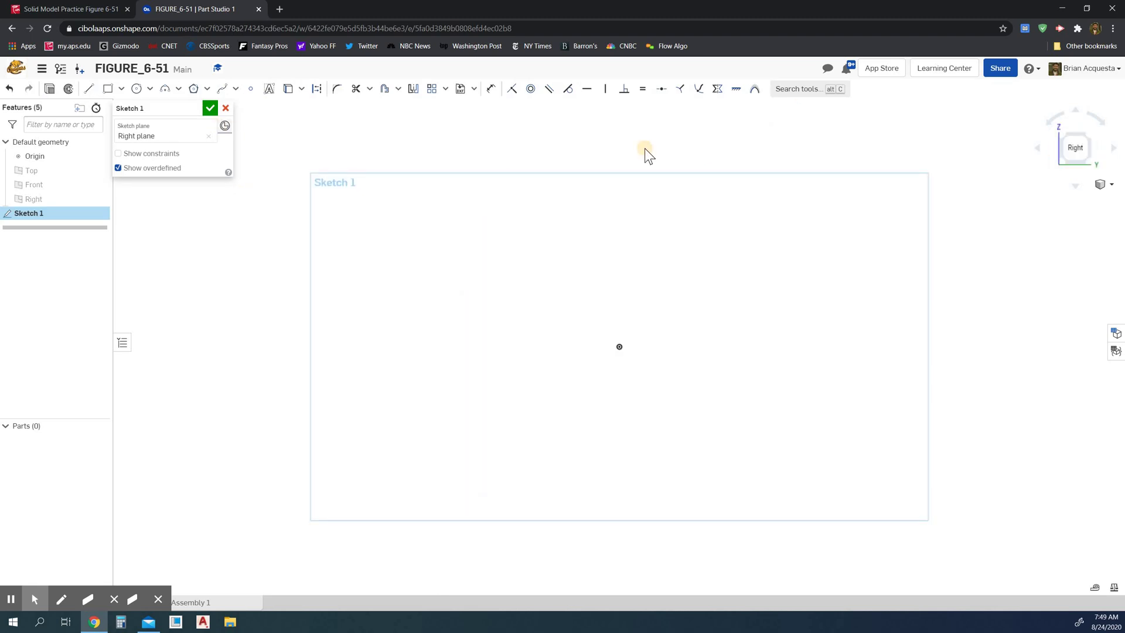
- Draw the left step and raised centre of the outline with lines starting at the origin
left_click(88, 89)
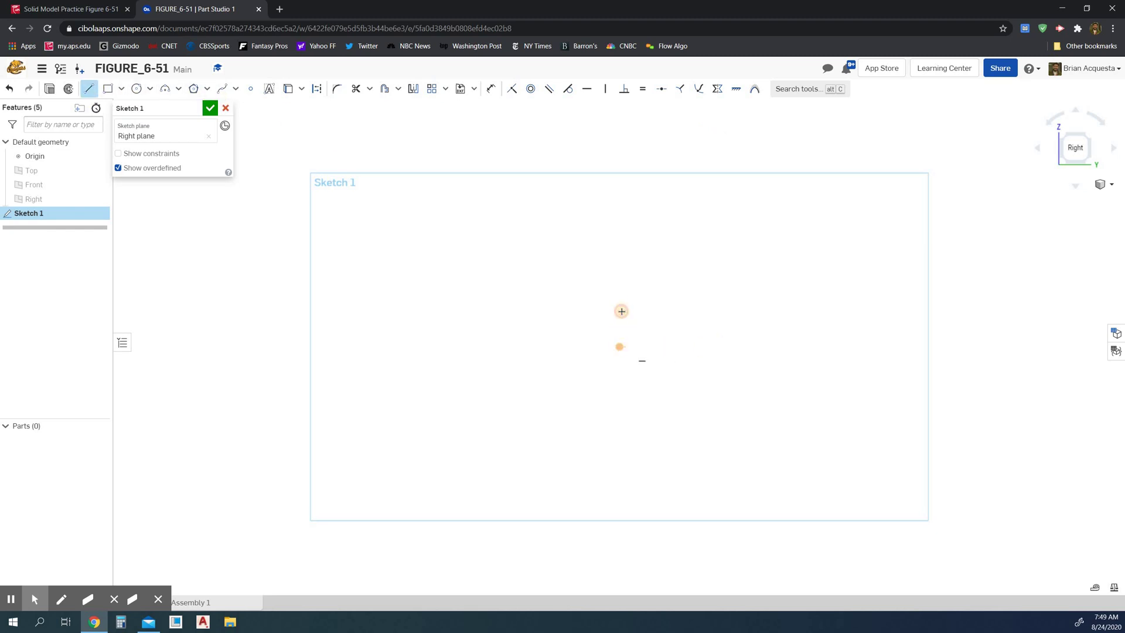
left_click(619, 347)
left_click(620, 297)
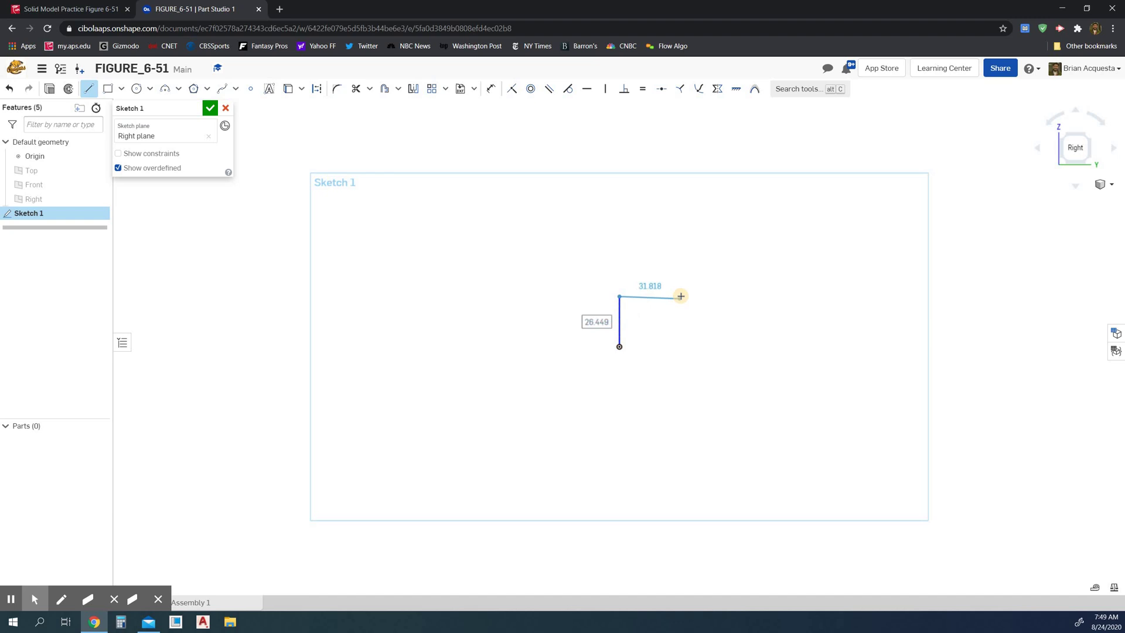
left_click(680, 296)
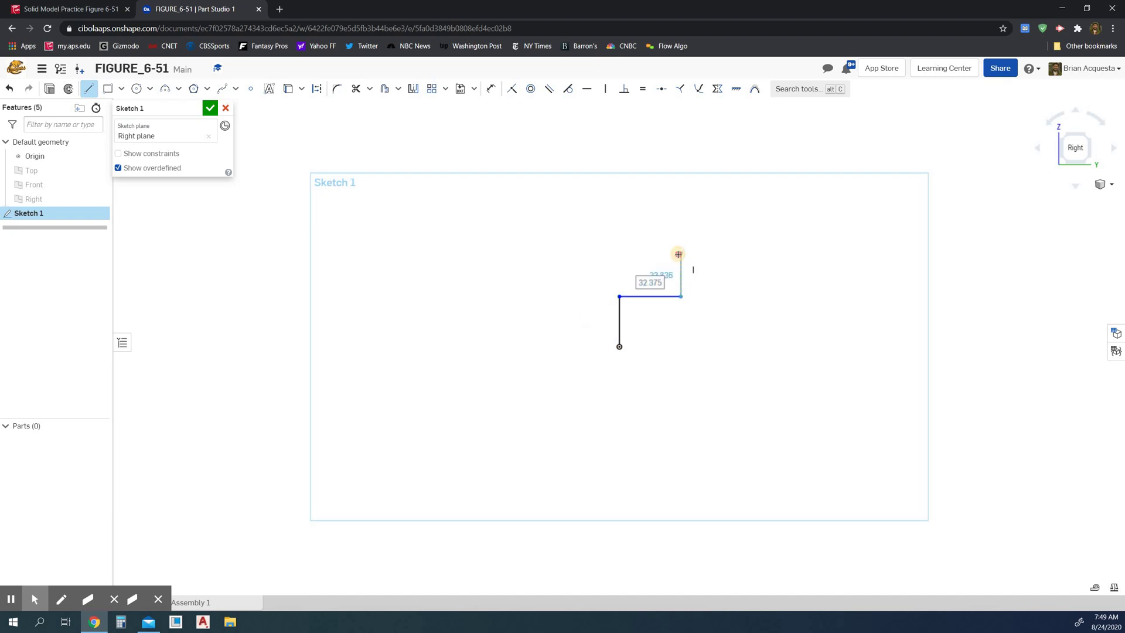
left_click(680, 253)
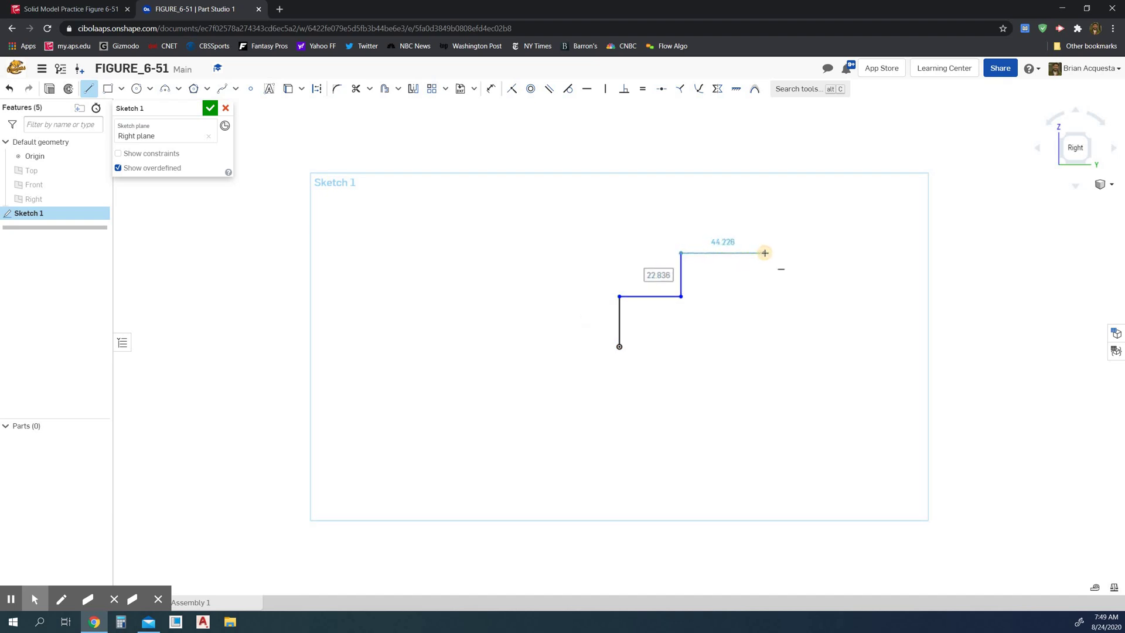
left_click(765, 253)
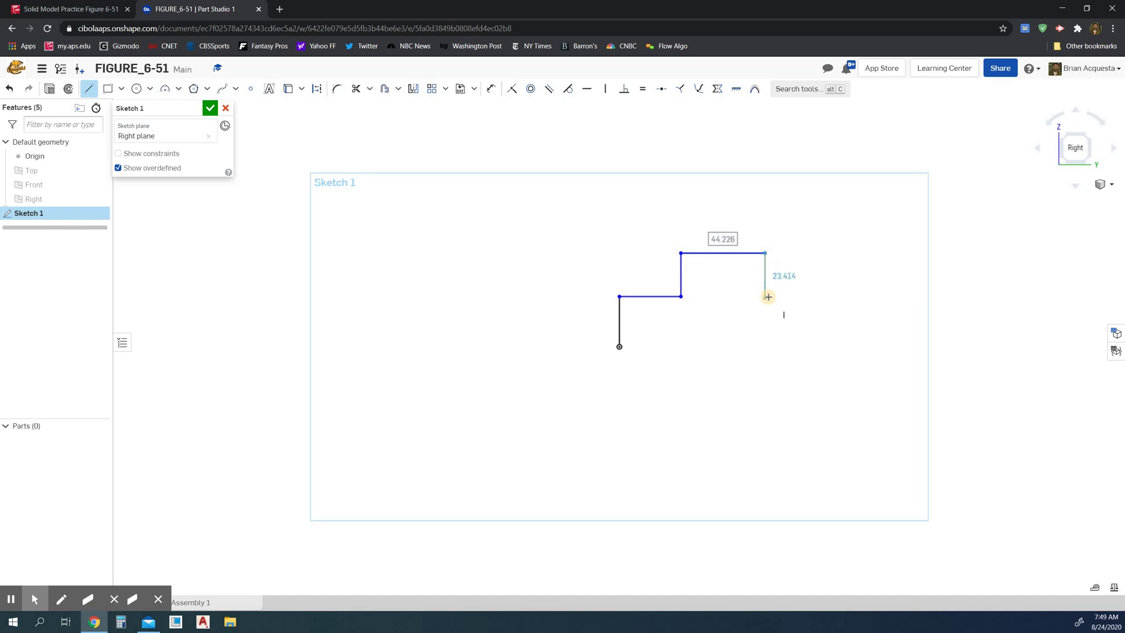
left_click(679, 297)
left_click(766, 296)
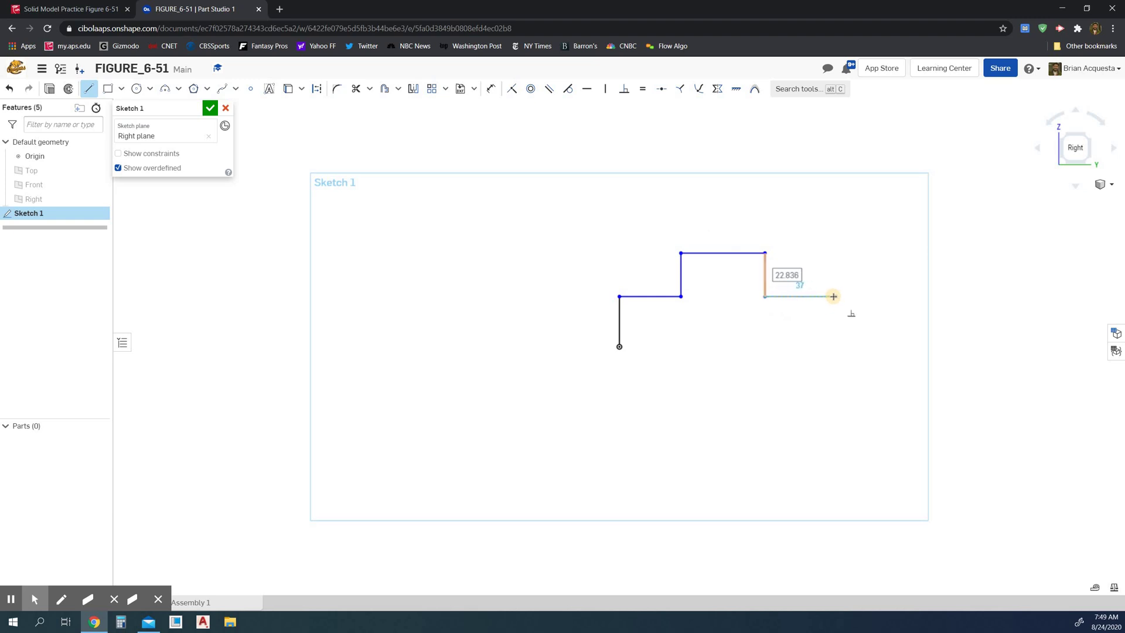
- Draw the right lower step and the rectangular bottom notch, closing the outline at the origin
left_click(834, 297)
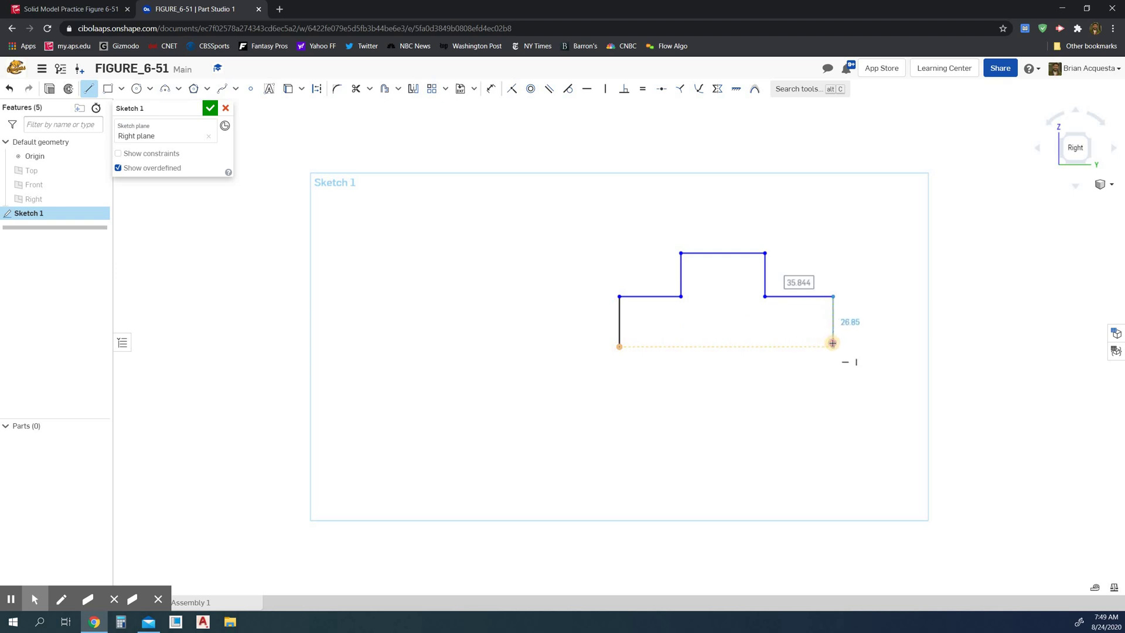
left_click(832, 346)
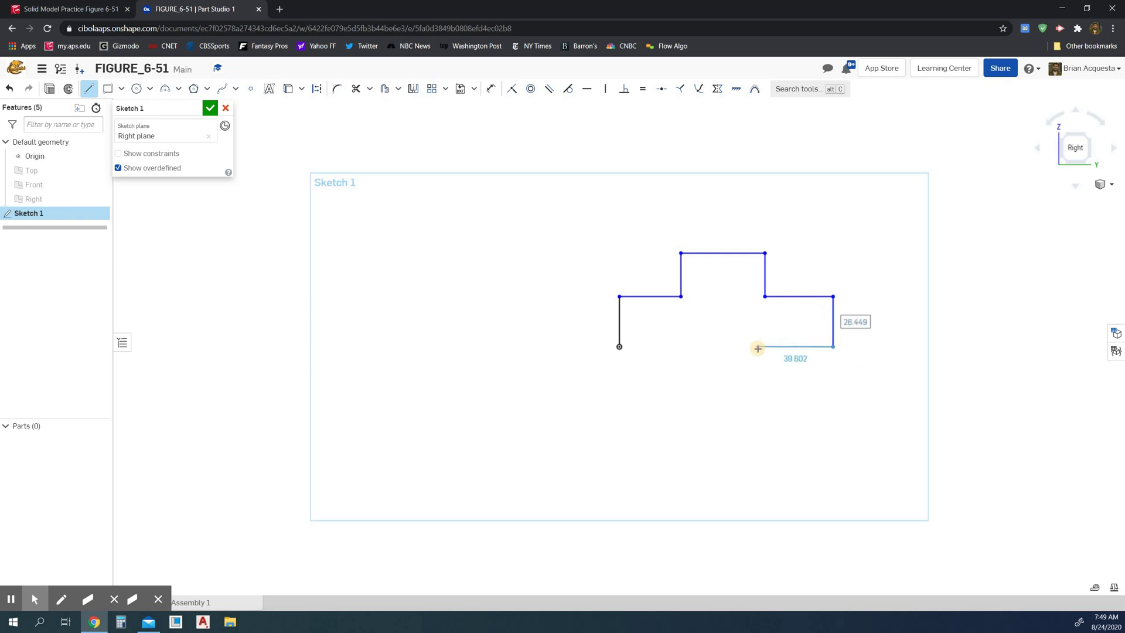
left_click(757, 346)
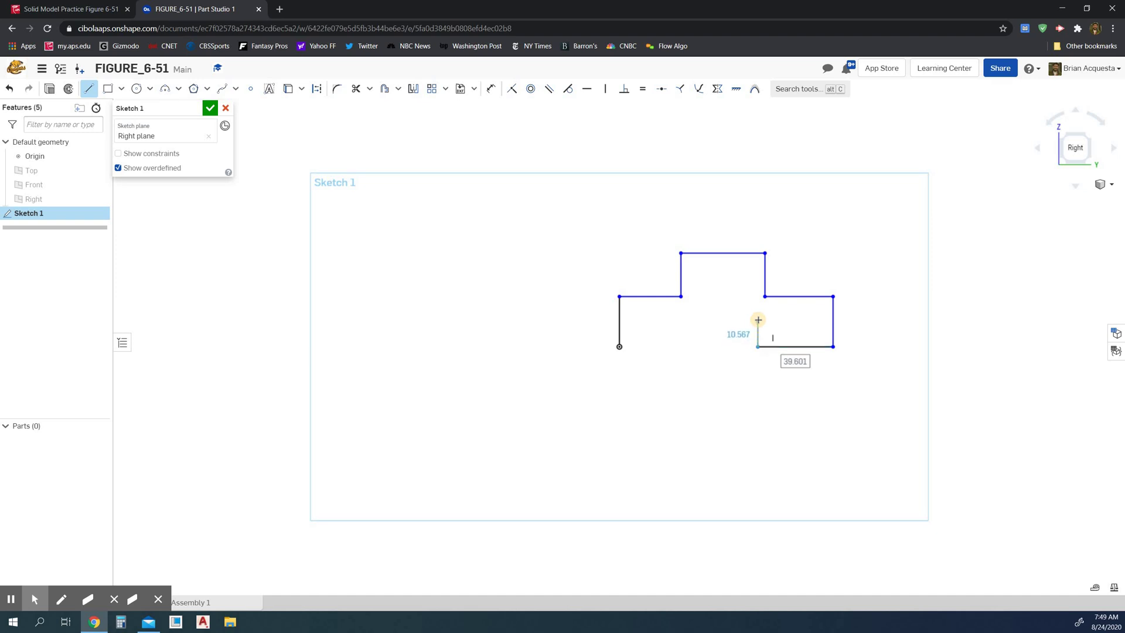
left_click(758, 319)
left_click(694, 320)
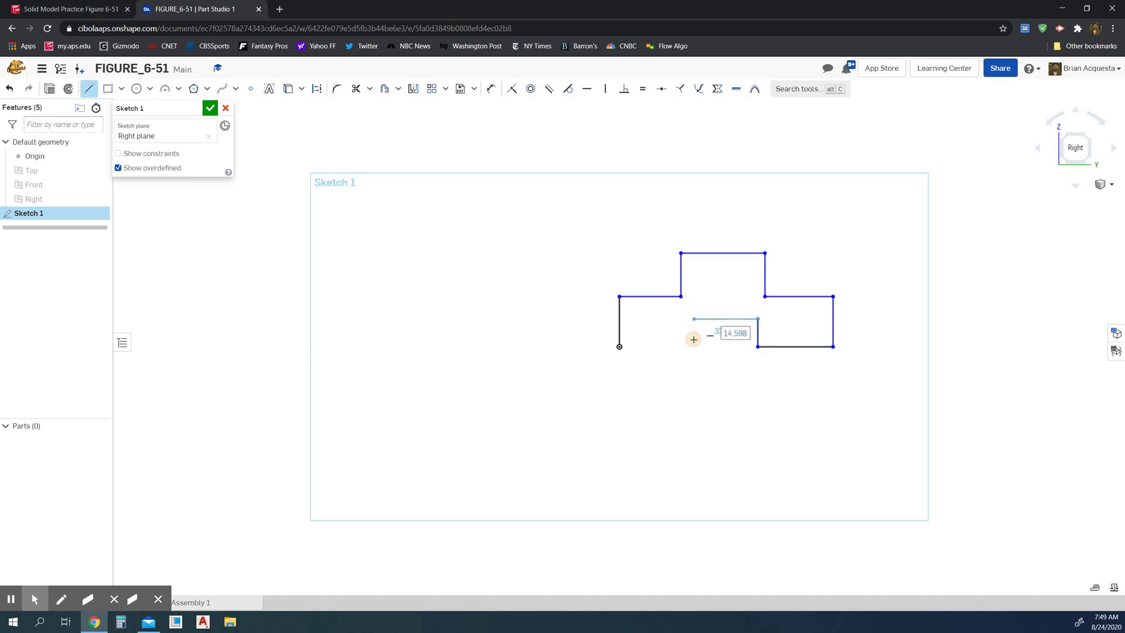
left_click(693, 347)
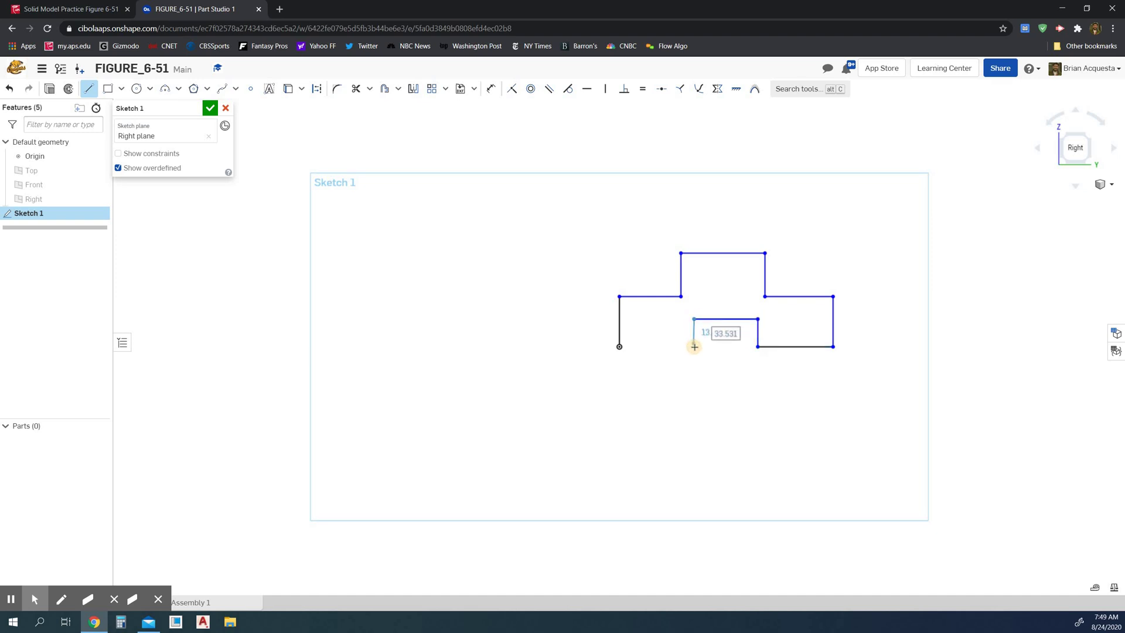
left_click(620, 346)
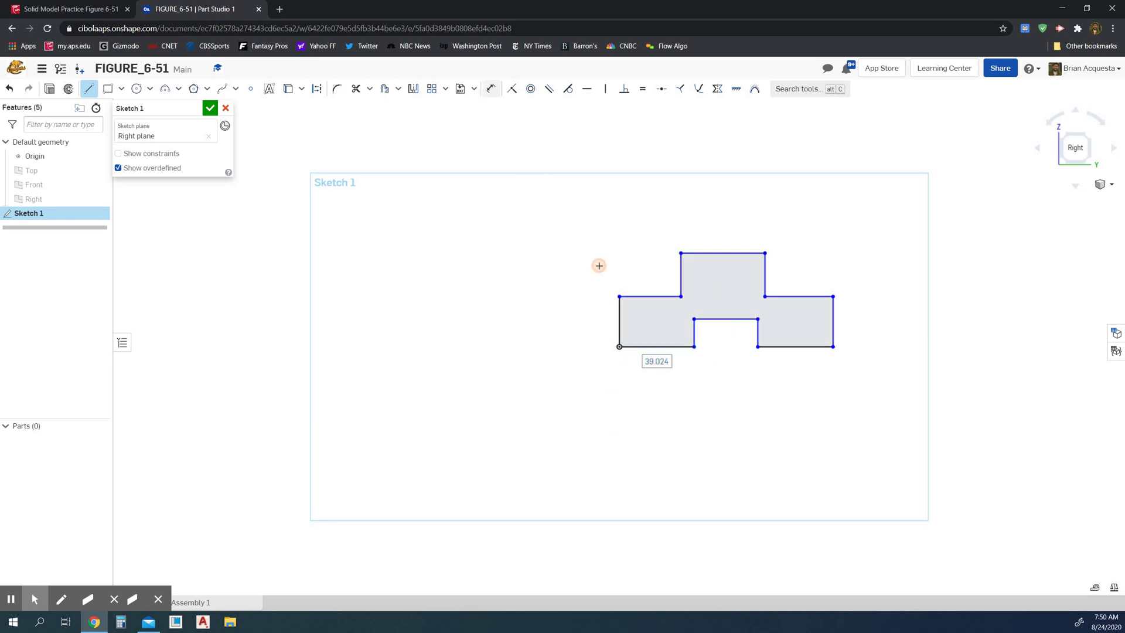
- Dimension the profile's overall height to 44 mm
left_click(103, 9)
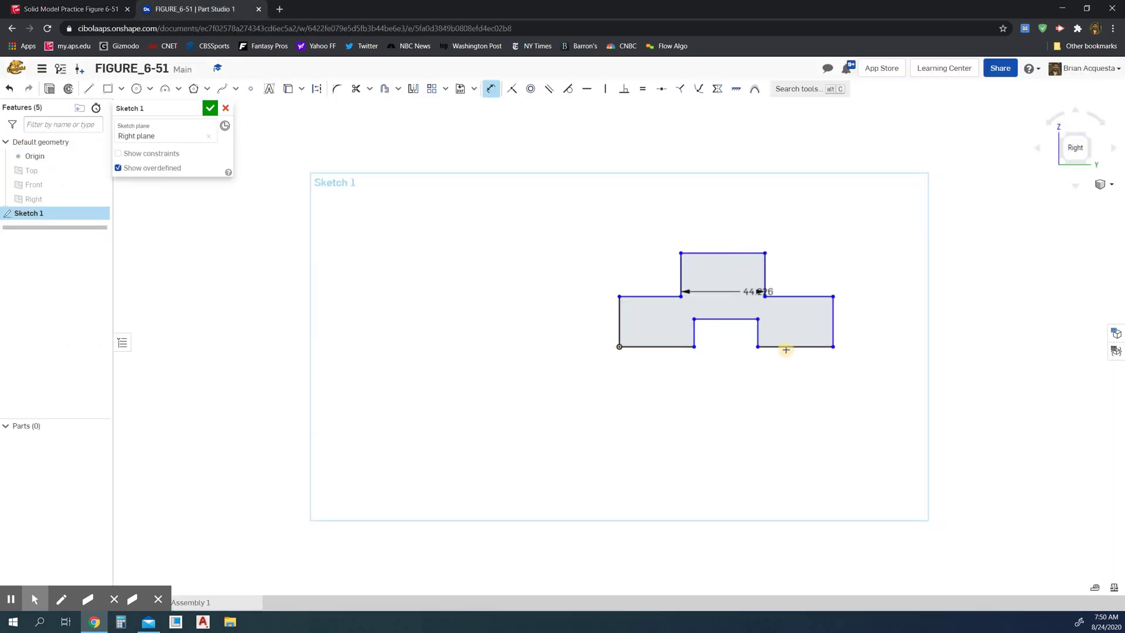
left_click(786, 349)
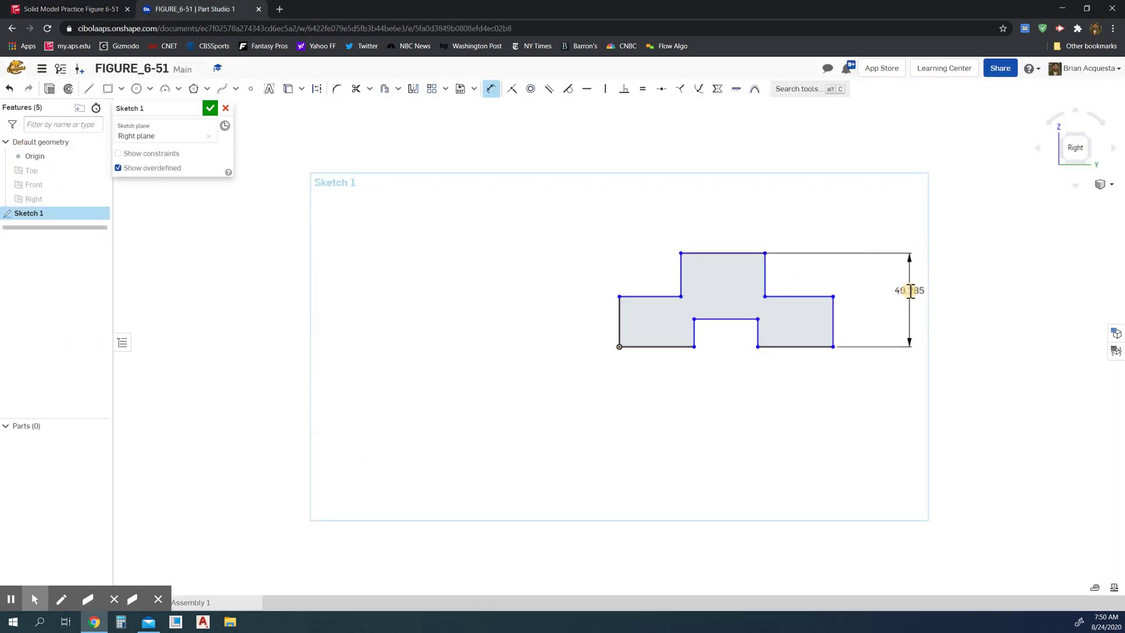
left_click(909, 291)
type("44")
key("Return")
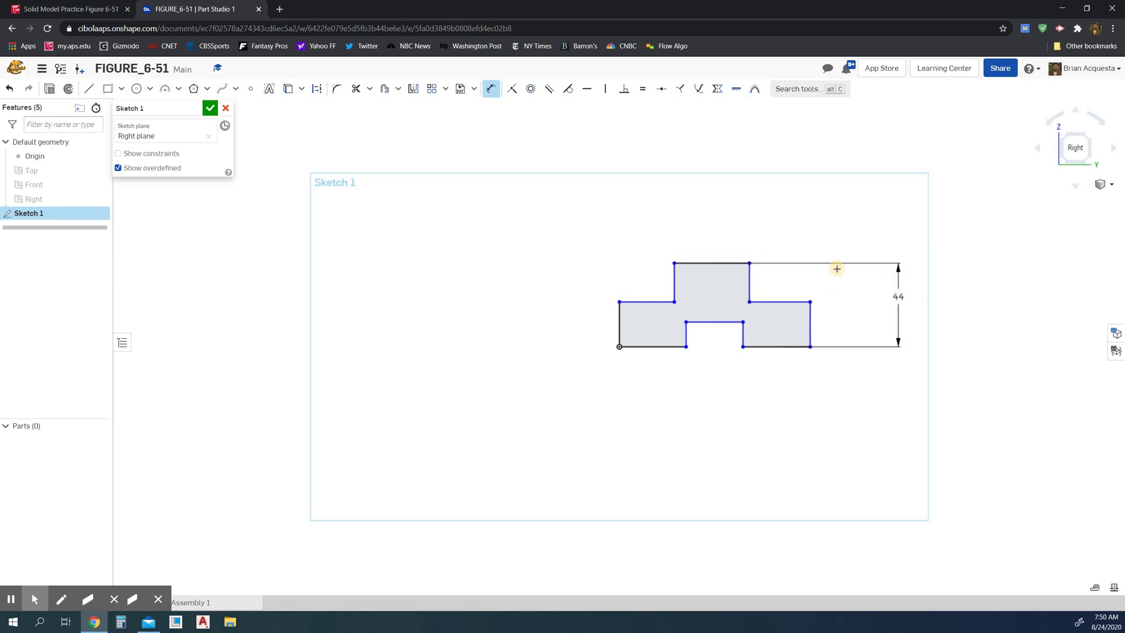
- Dimension the top step's height to 12 mm
left_click(750, 283)
left_click(855, 317)
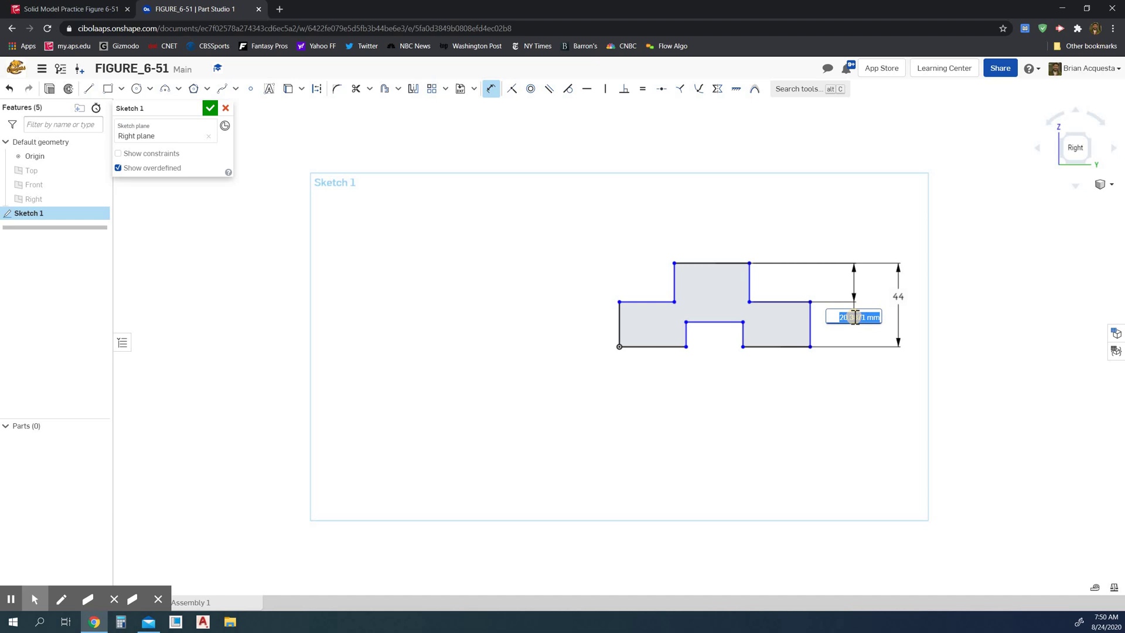
type("12")
key("Return")
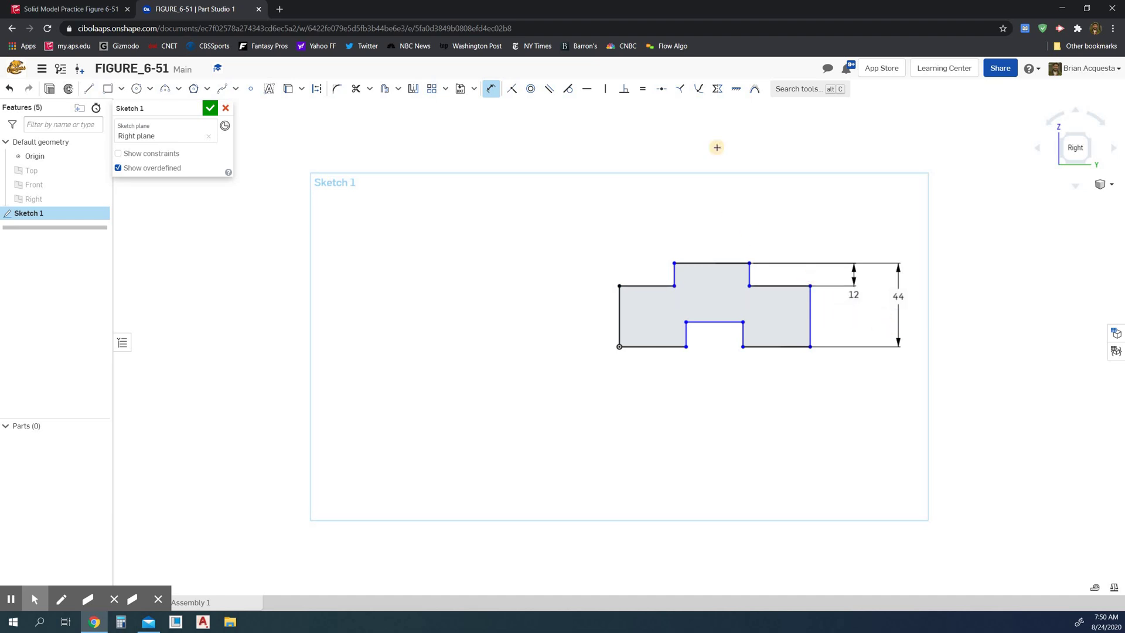
- Set the raised top edge to 50 mm wide and make the notch width equal to it
left_click(643, 89)
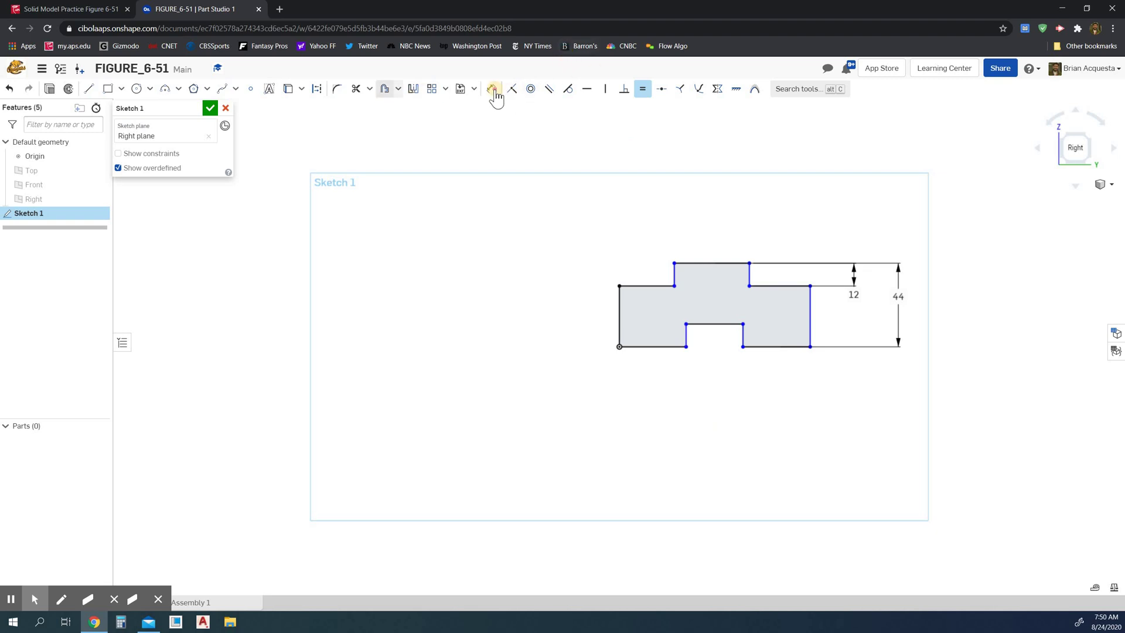
key("d")
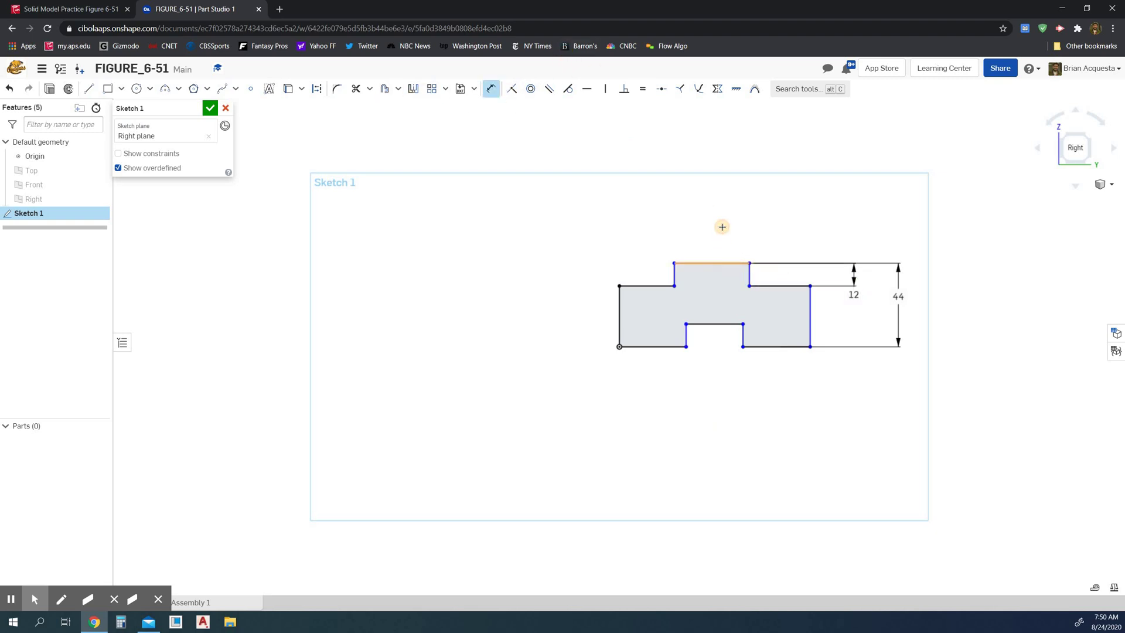
left_click(722, 227)
left_click(722, 229)
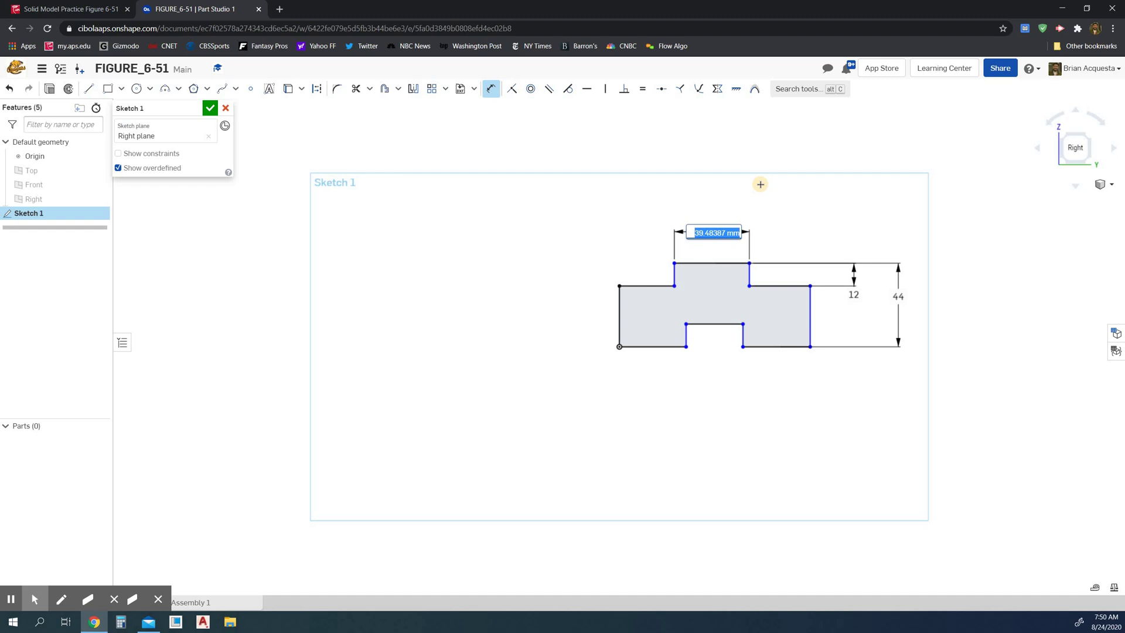
type("50")
key("Return")
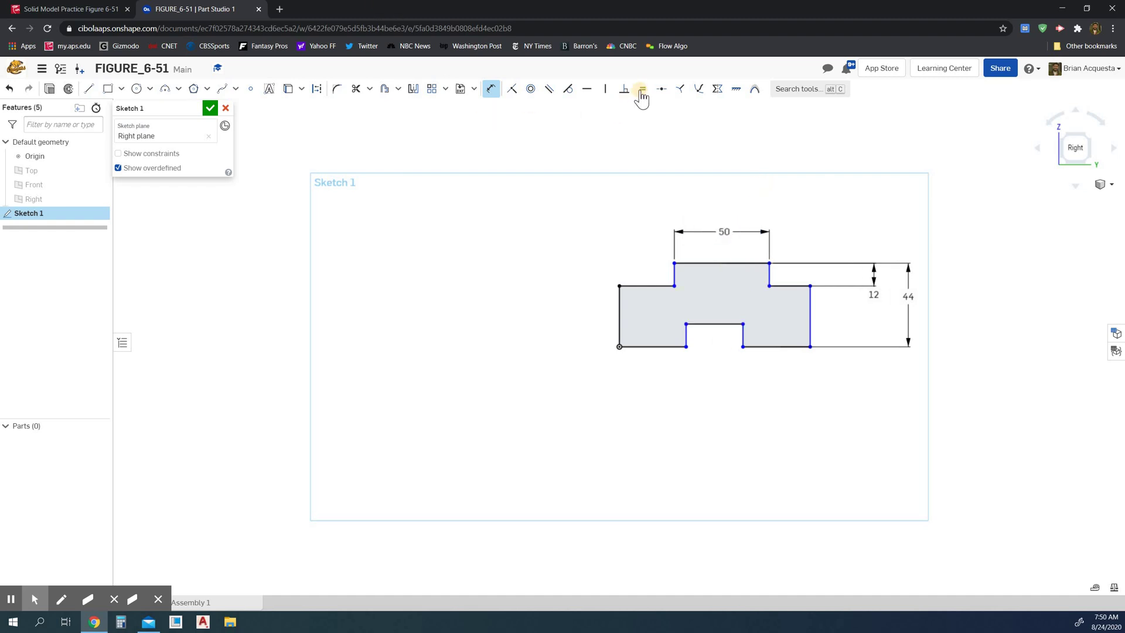
key("e")
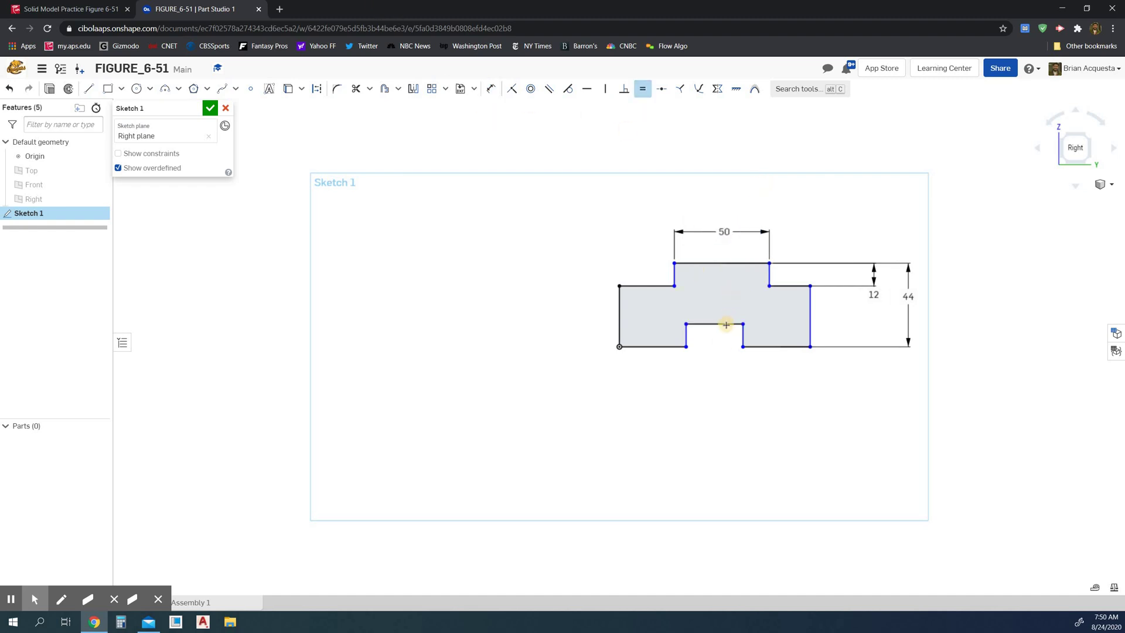
left_click(725, 264)
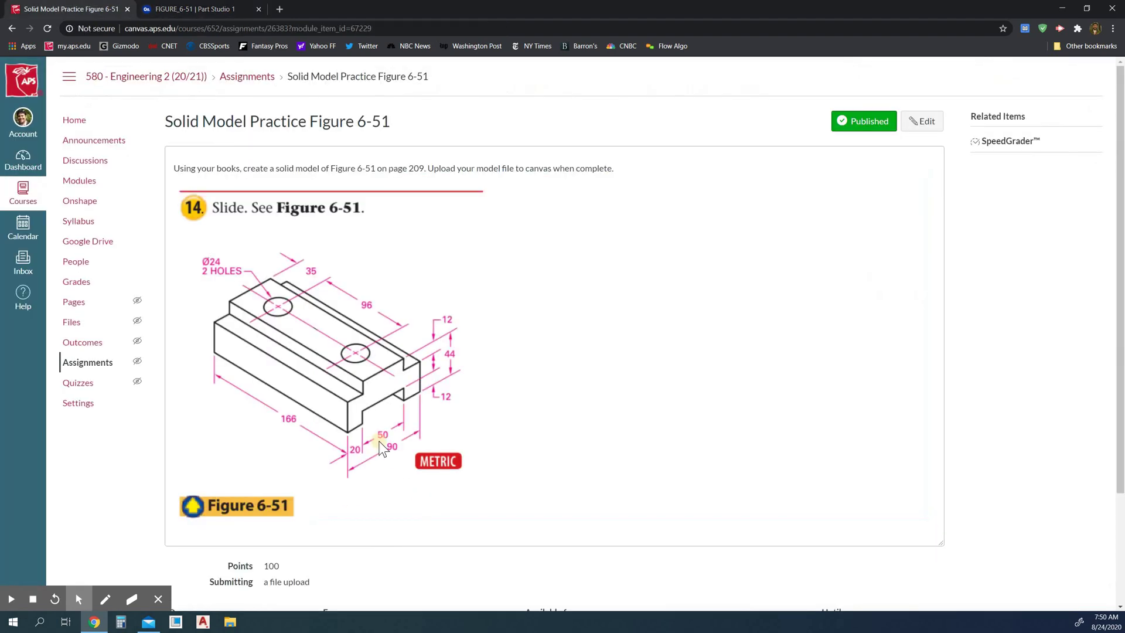
- Dimension the lower-left step to 20 mm and make the upper-left step equal to it
left_click(214, 9)
left_click(491, 89)
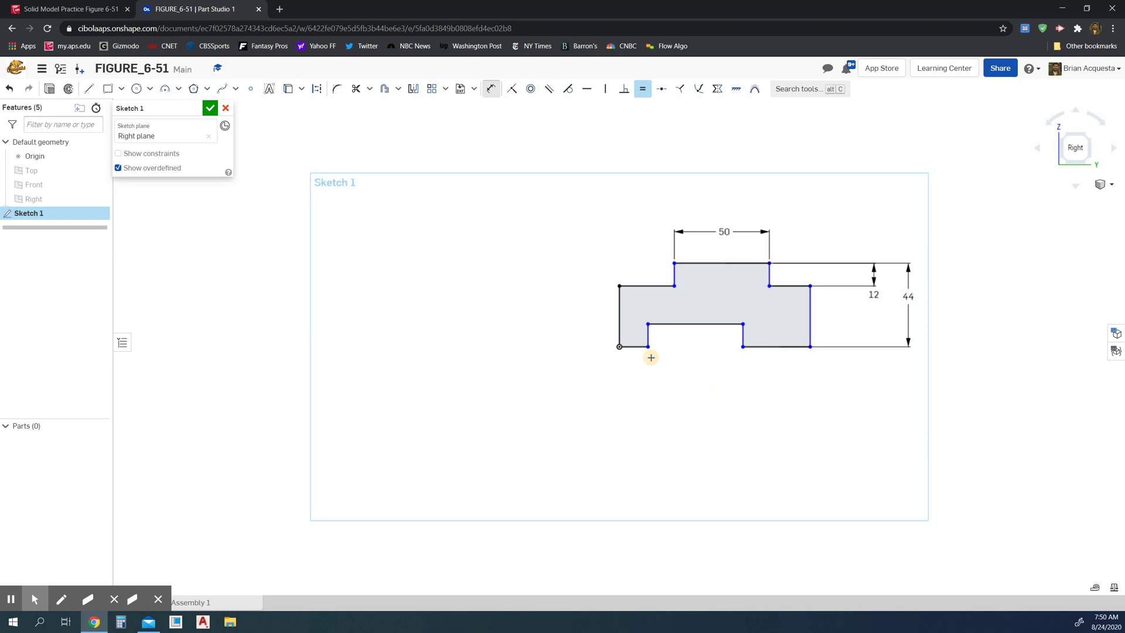
left_click(590, 380)
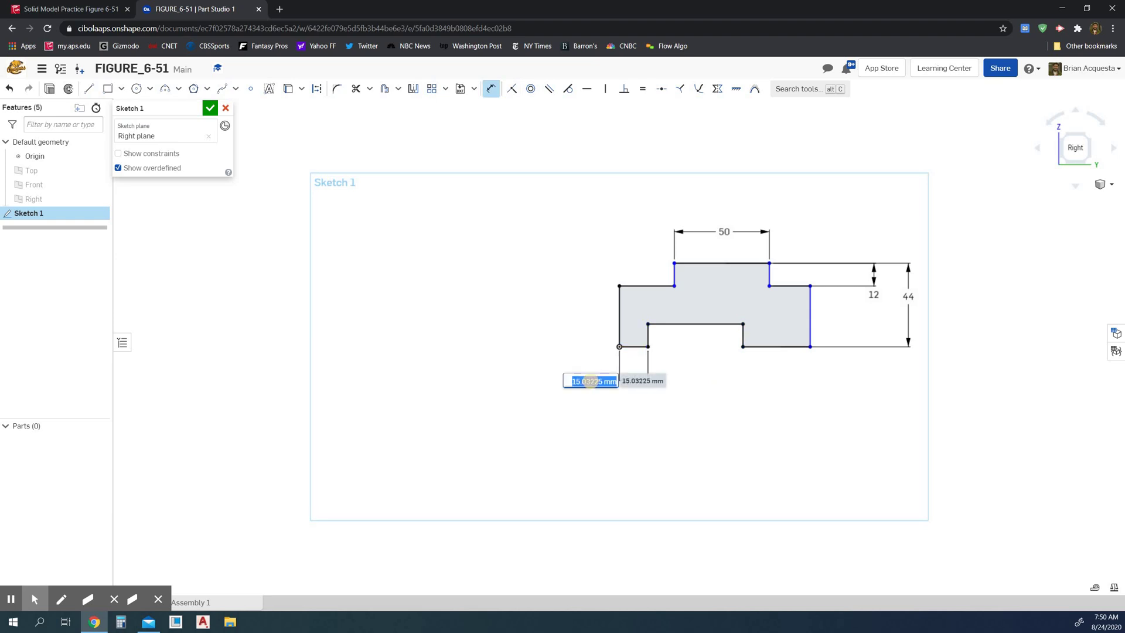
type("20")
key("Return")
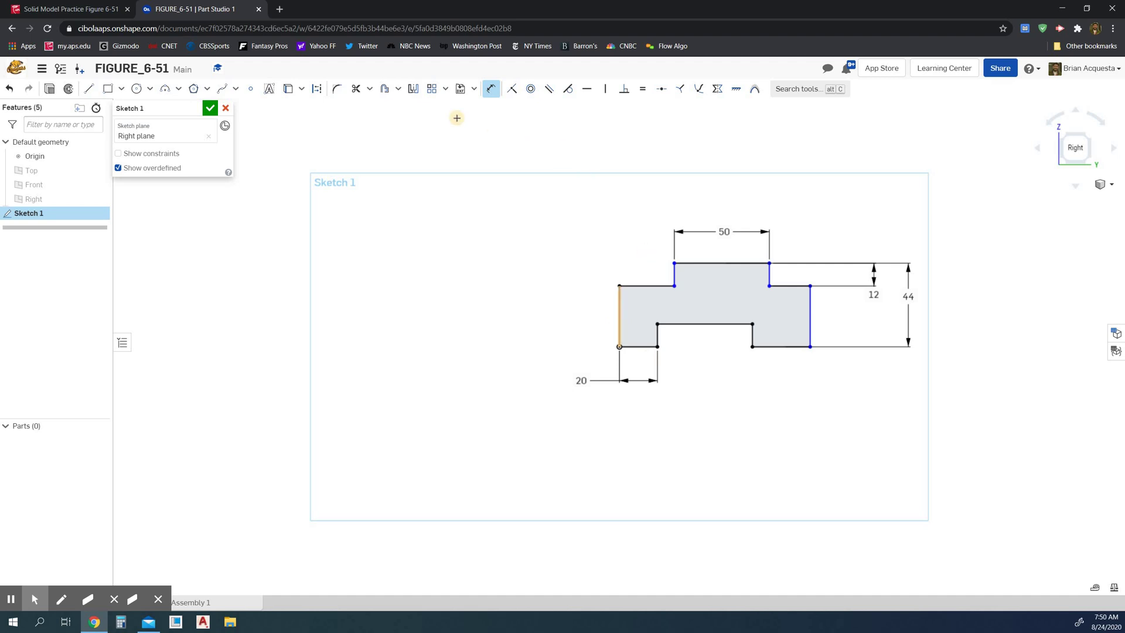
key("e")
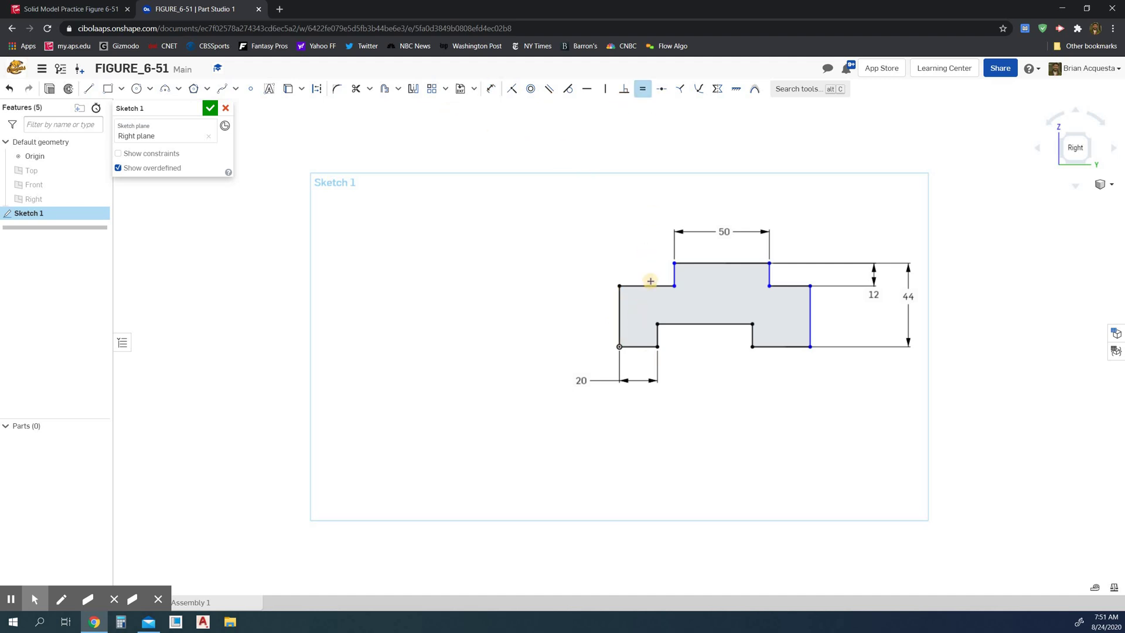
left_click(635, 345)
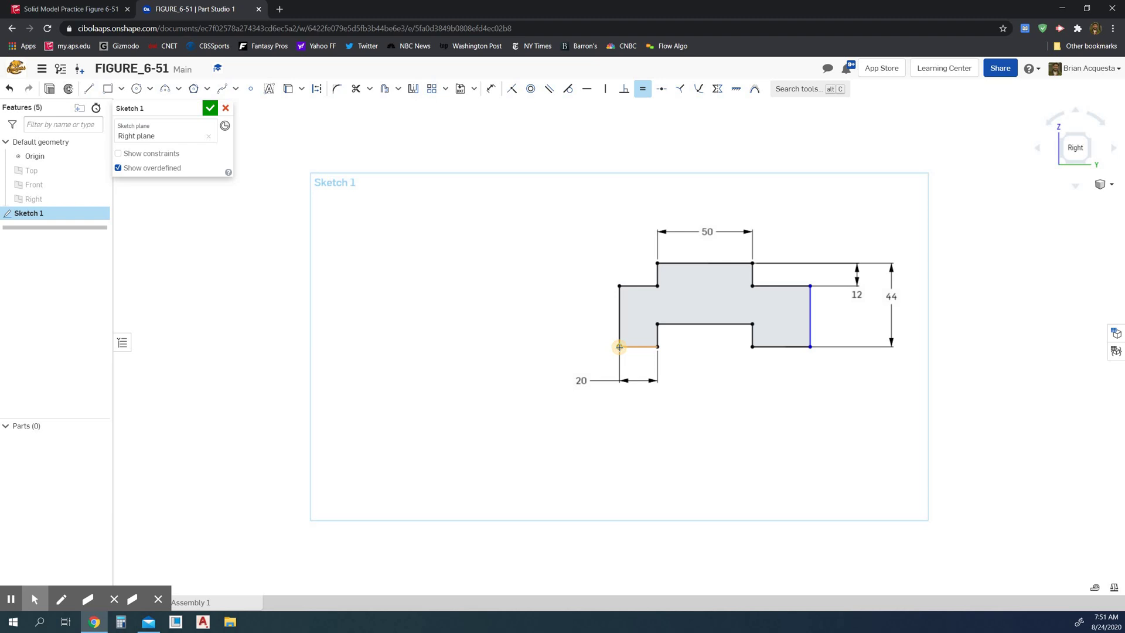
left_click(619, 346)
- Dimension the overall profile width to 90 mm and finish Sketch 1
left_click(491, 88)
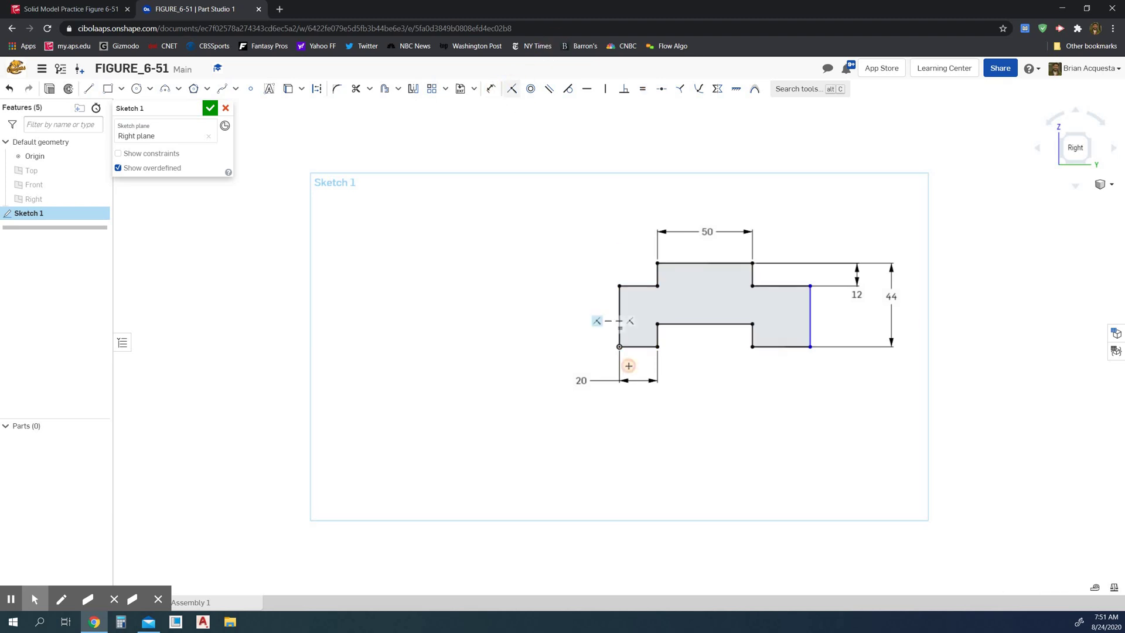
left_click(809, 347)
left_click(712, 417)
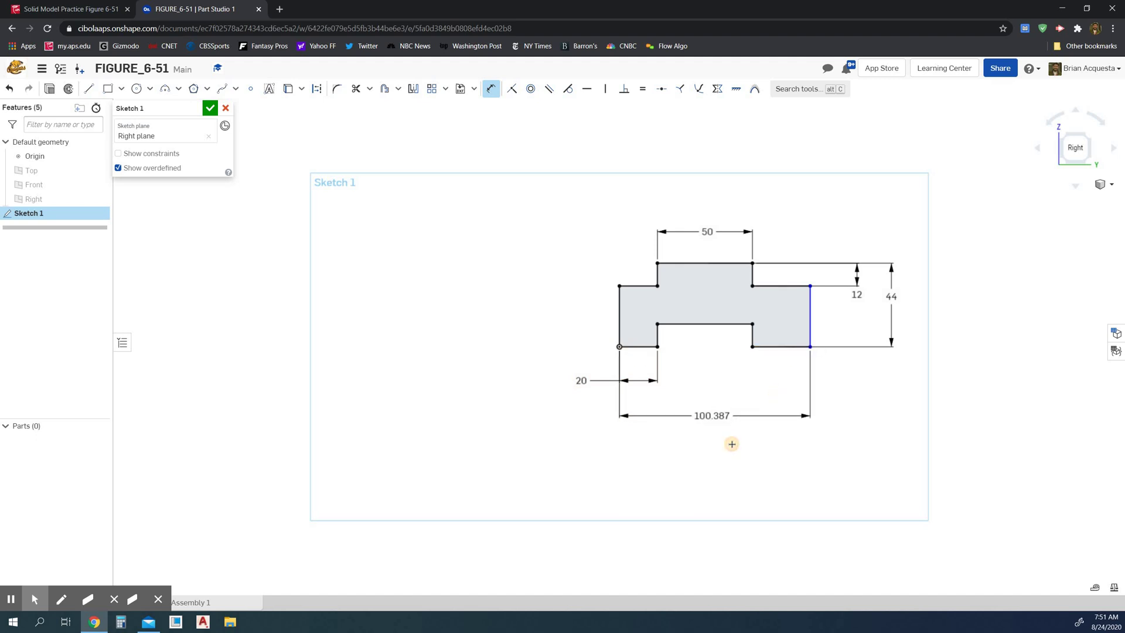
type("90")
key("Return")
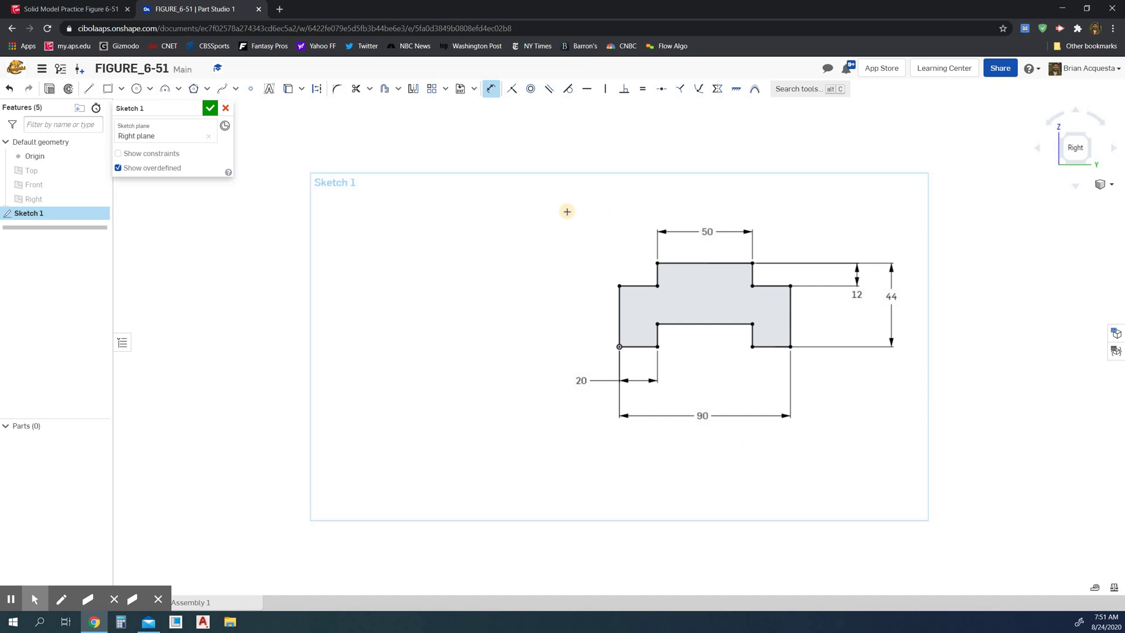
left_click(210, 108)
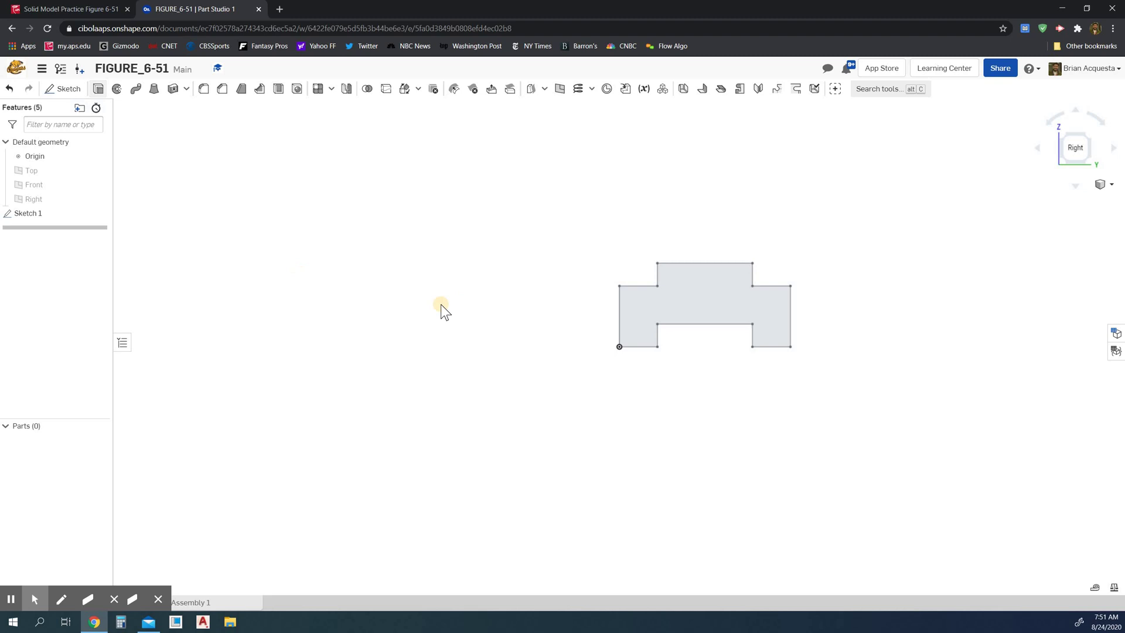
- Extrude Sketch 1 to a depth of 166 mm
key("shift+e")
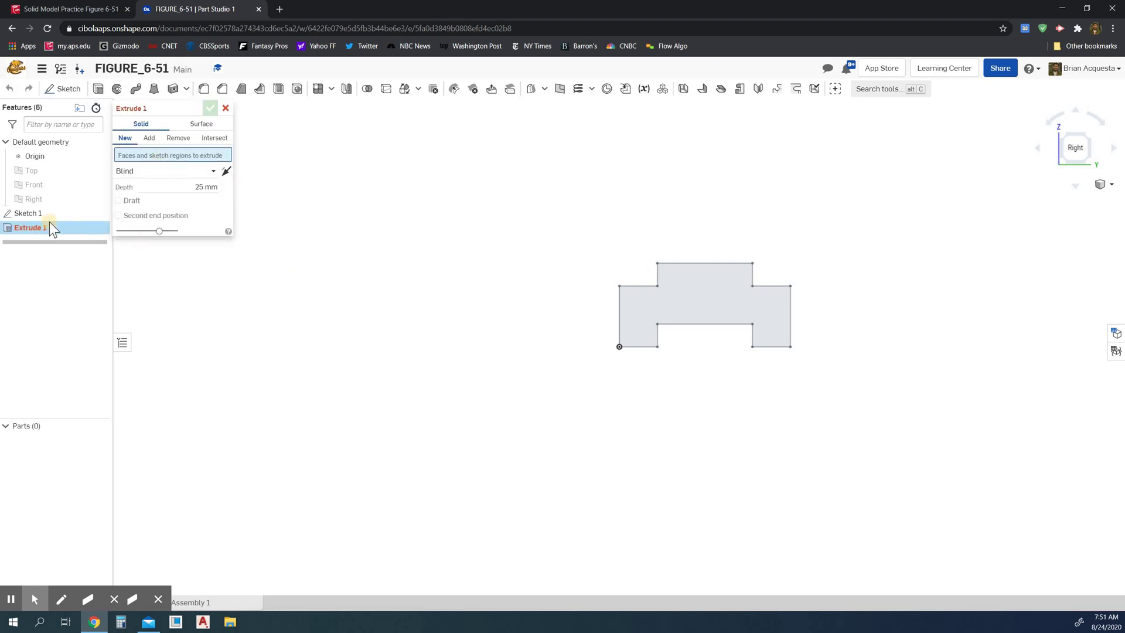
left_click(36, 213)
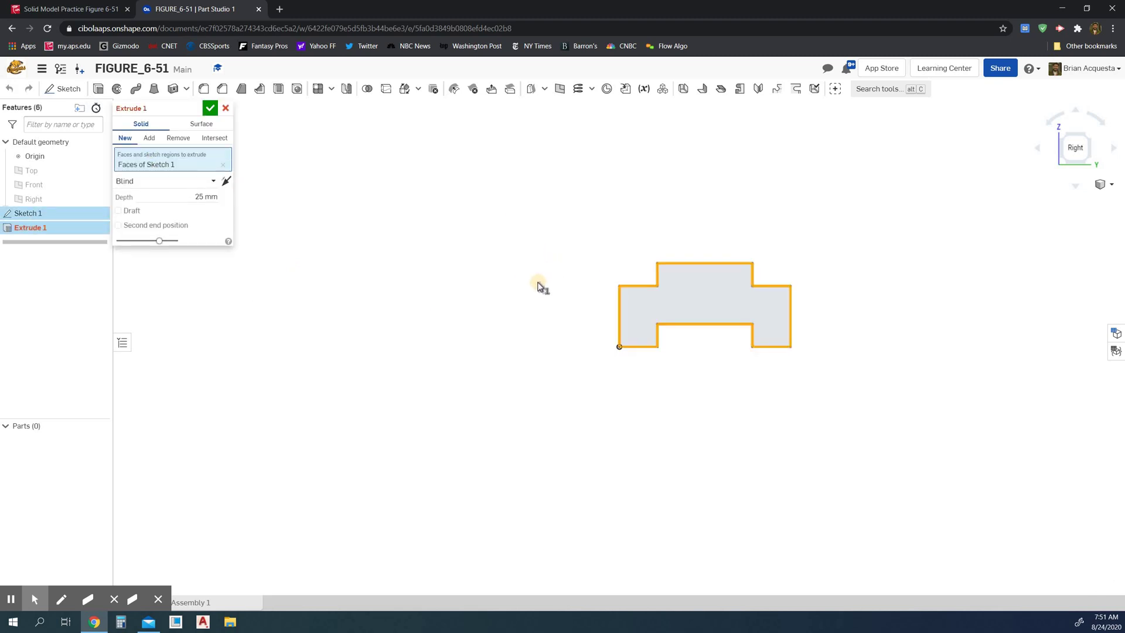
right_click_drag(539, 285, 691, 321)
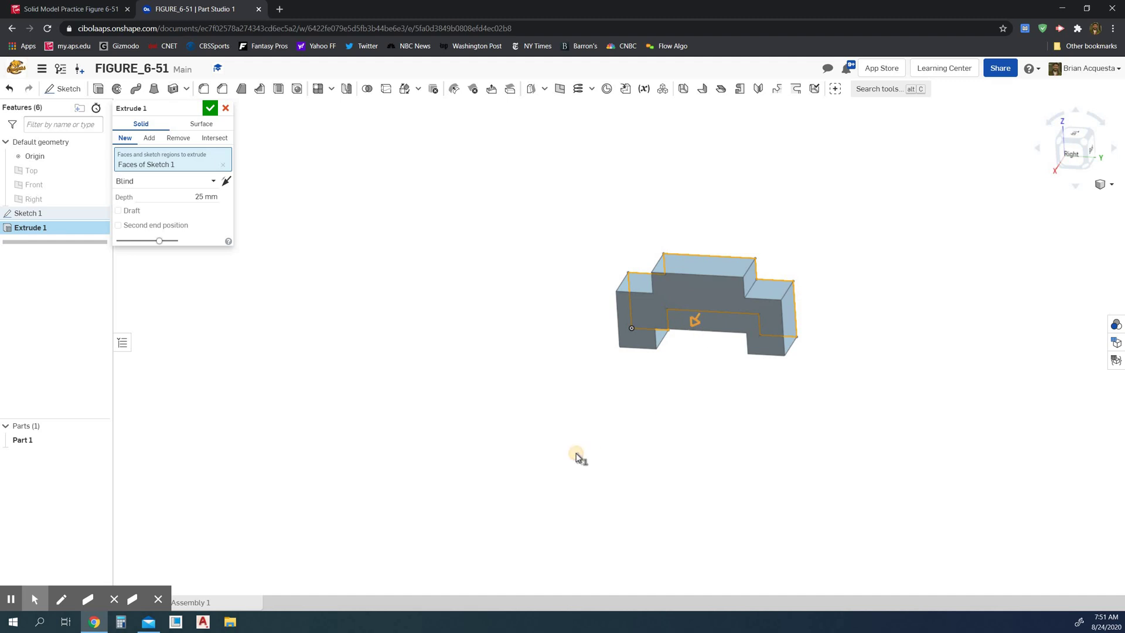
left_click(198, 197)
left_click(198, 196)
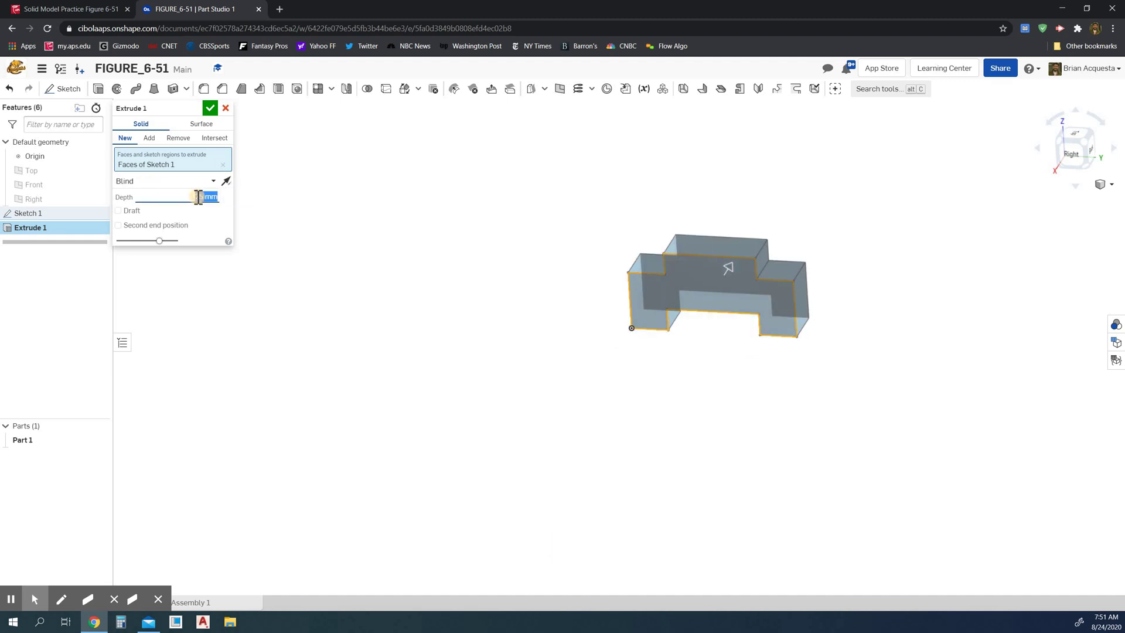
left_click(111, 9)
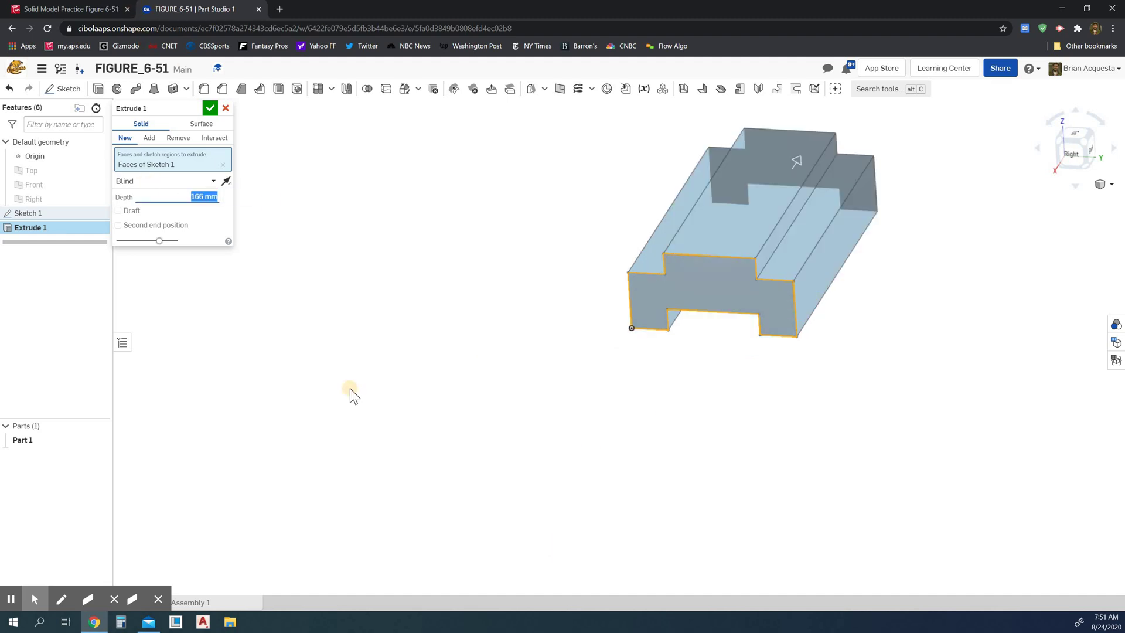
left_click(196, 8)
left_click(210, 109)
- Switch the view to isometric and recheck the assignment drawing
left_click(1104, 185)
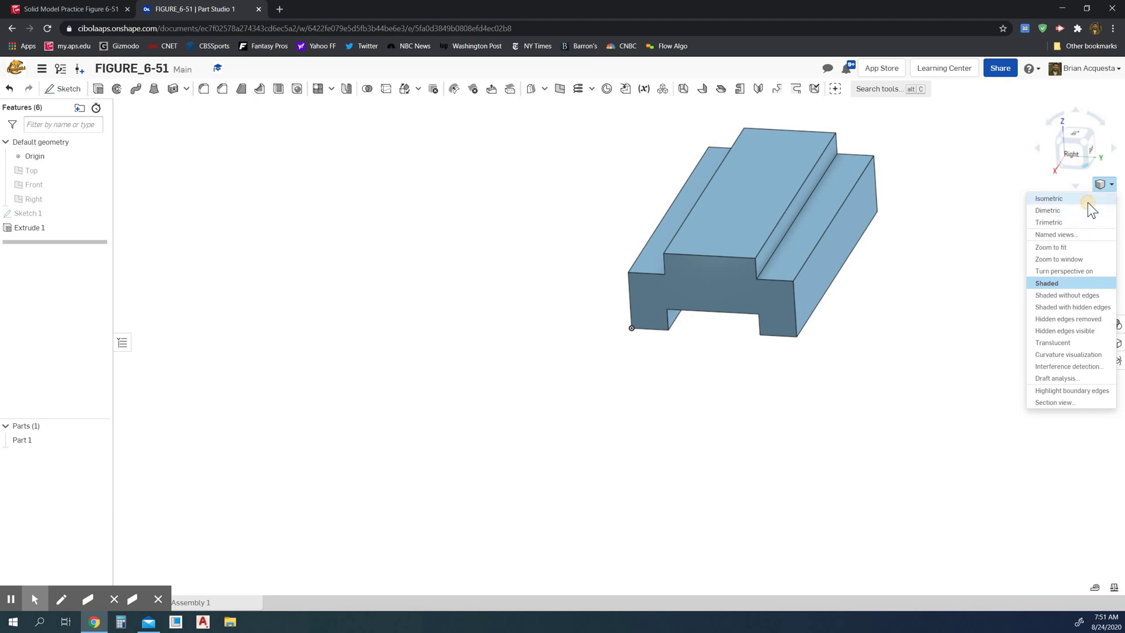
left_click(1088, 198)
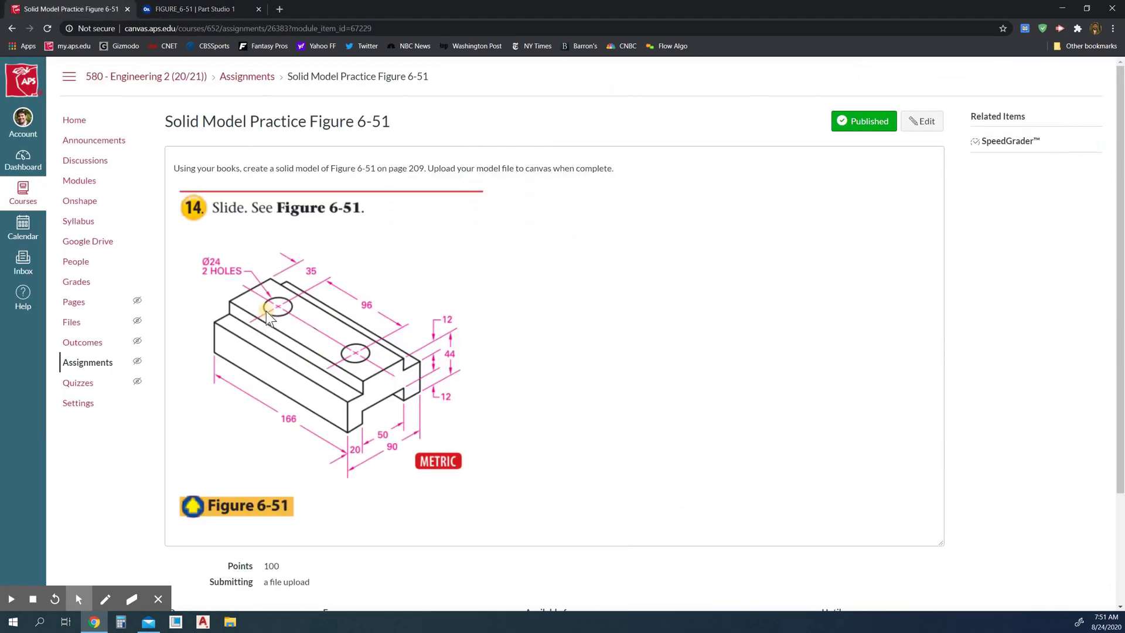
left_click(73, 9)
left_click(176, 8)
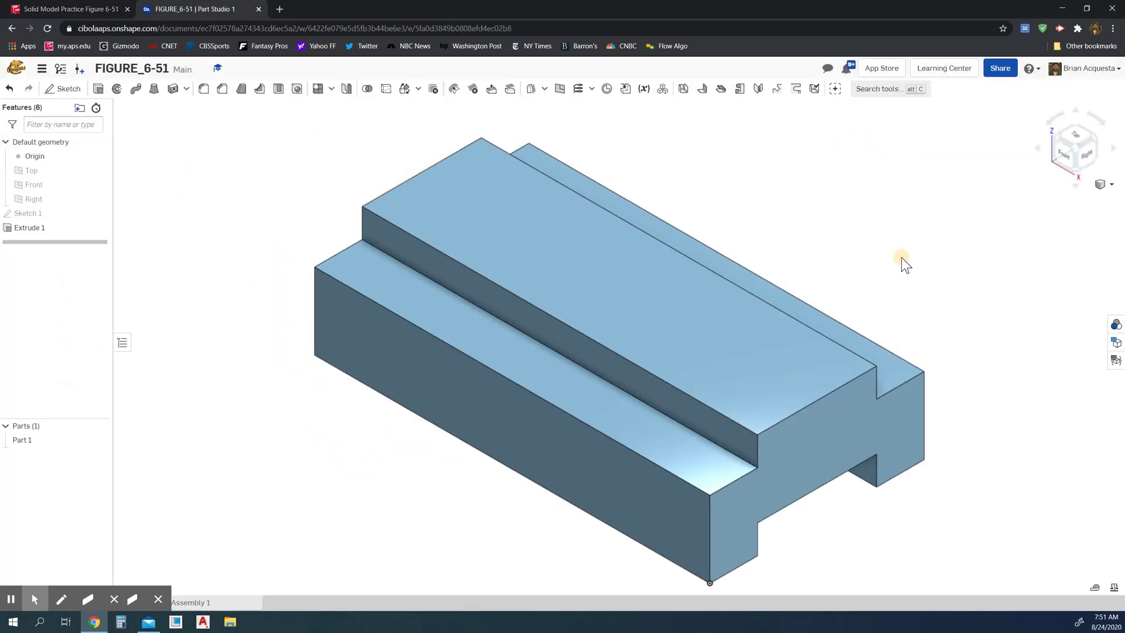
- Start Sketch 2 on the block's top face, viewed face-on
left_click(515, 215)
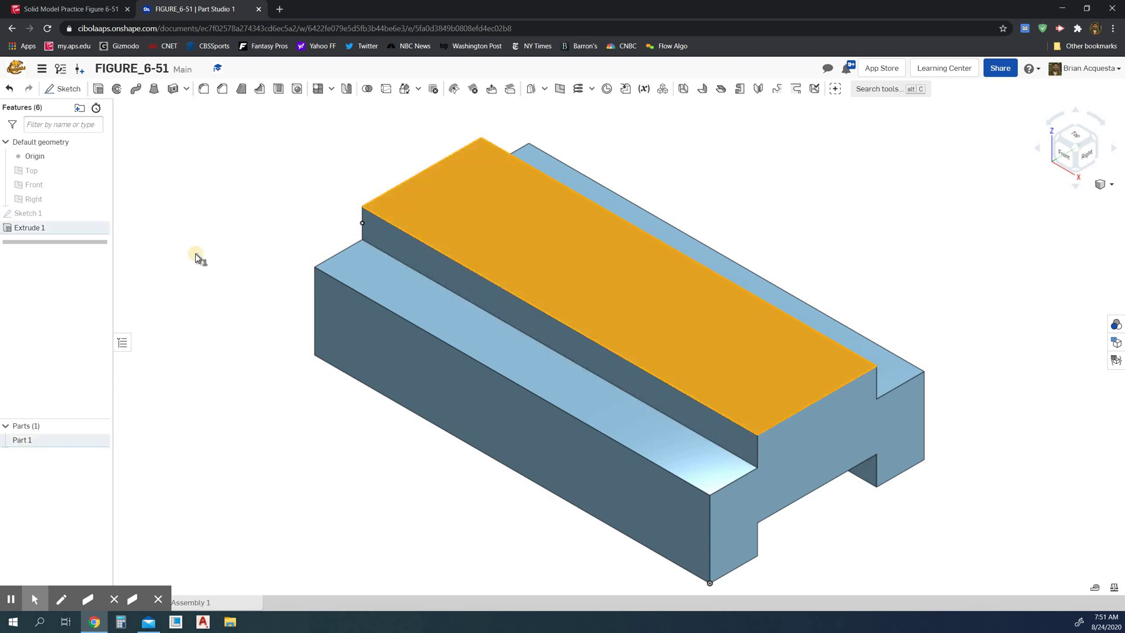
left_click(145, 196)
key("shift+s")
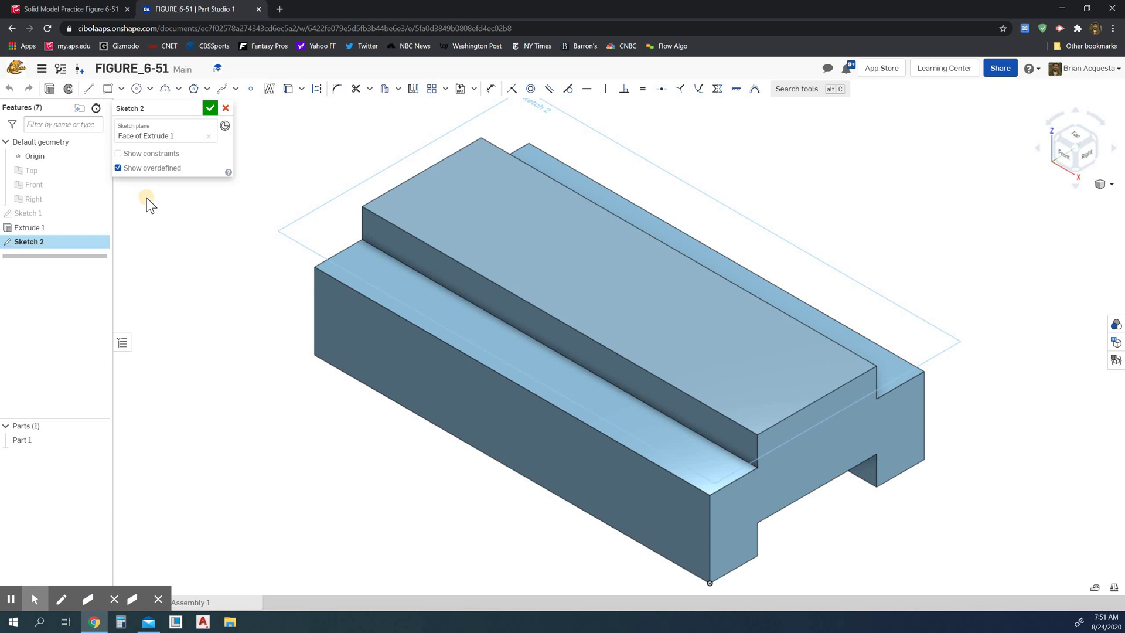
key("n")
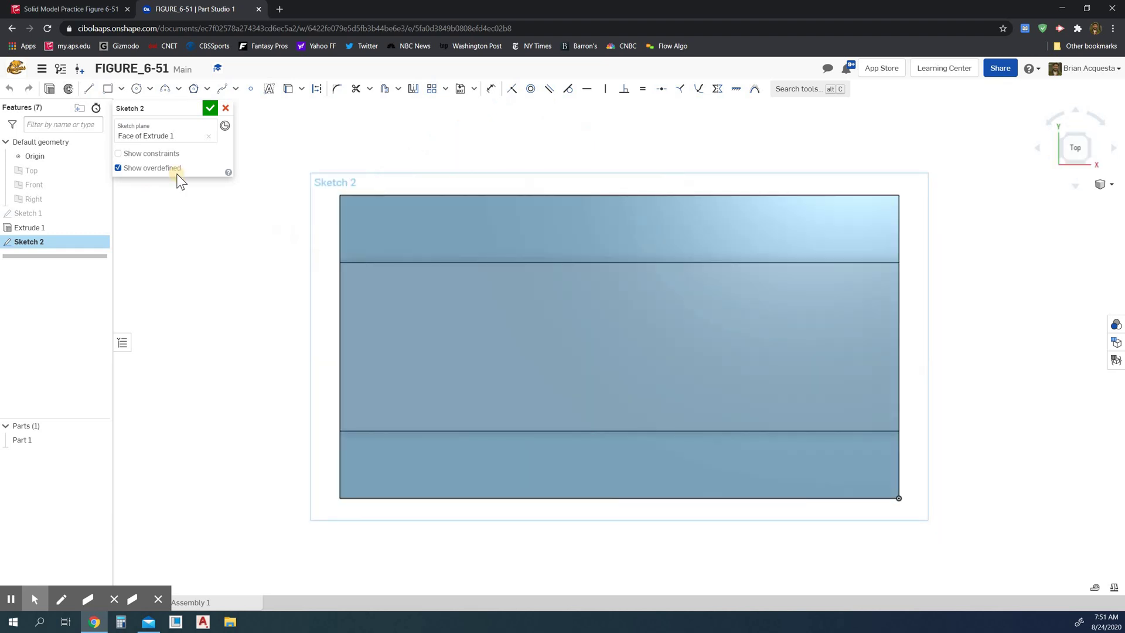
- Draw a horizontal line to the right edge's midpoint and convert it to construction
left_click(87, 91)
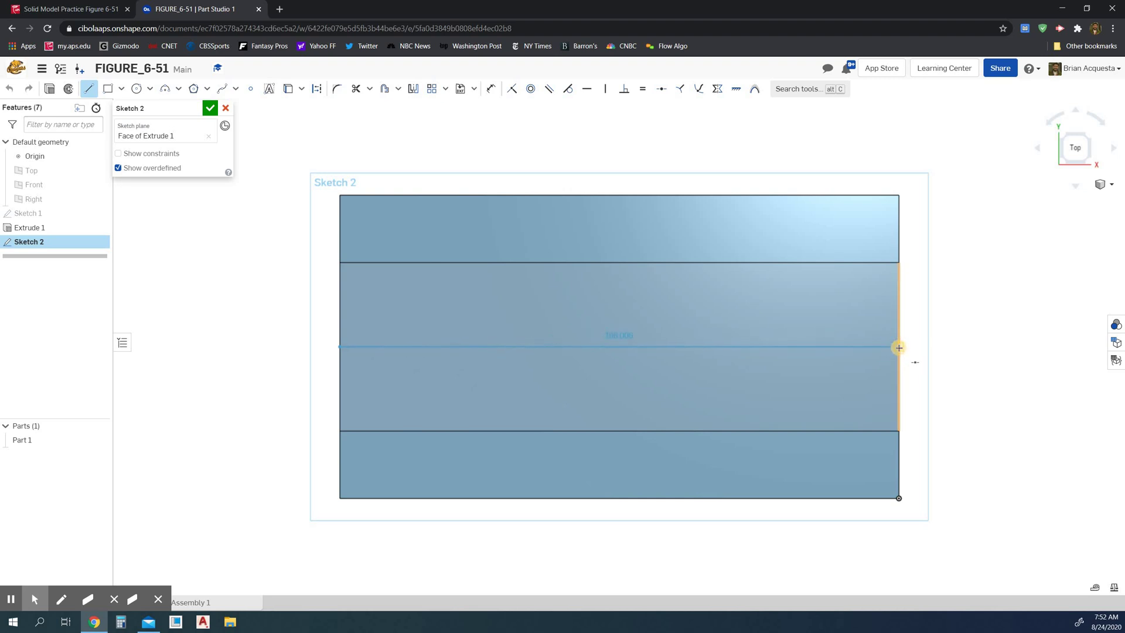
left_click(899, 347)
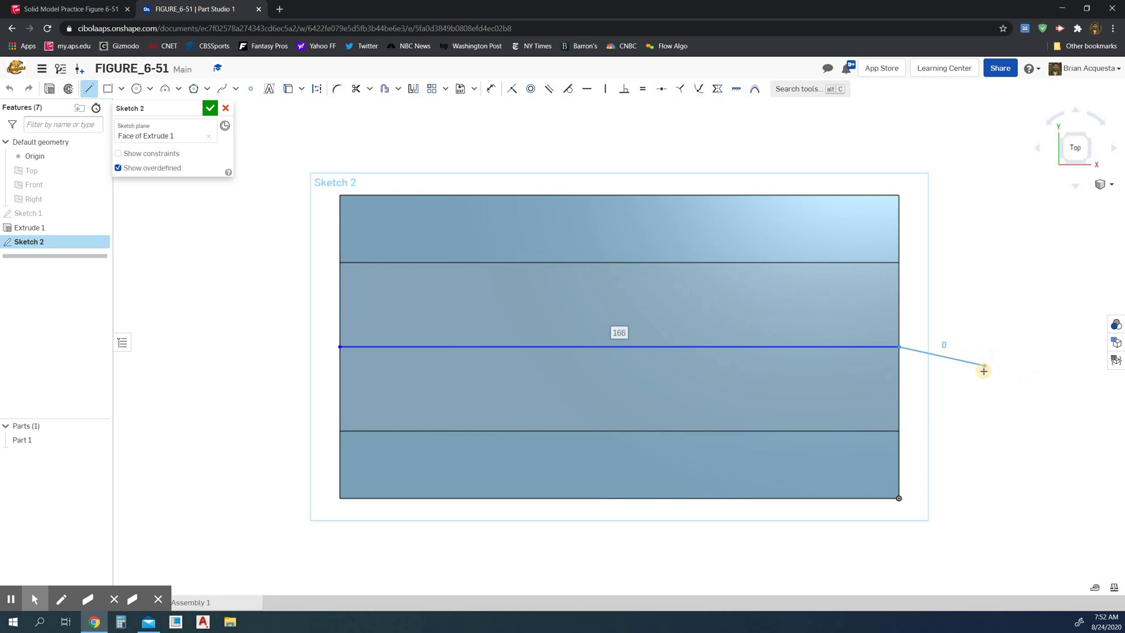
key("Escape")
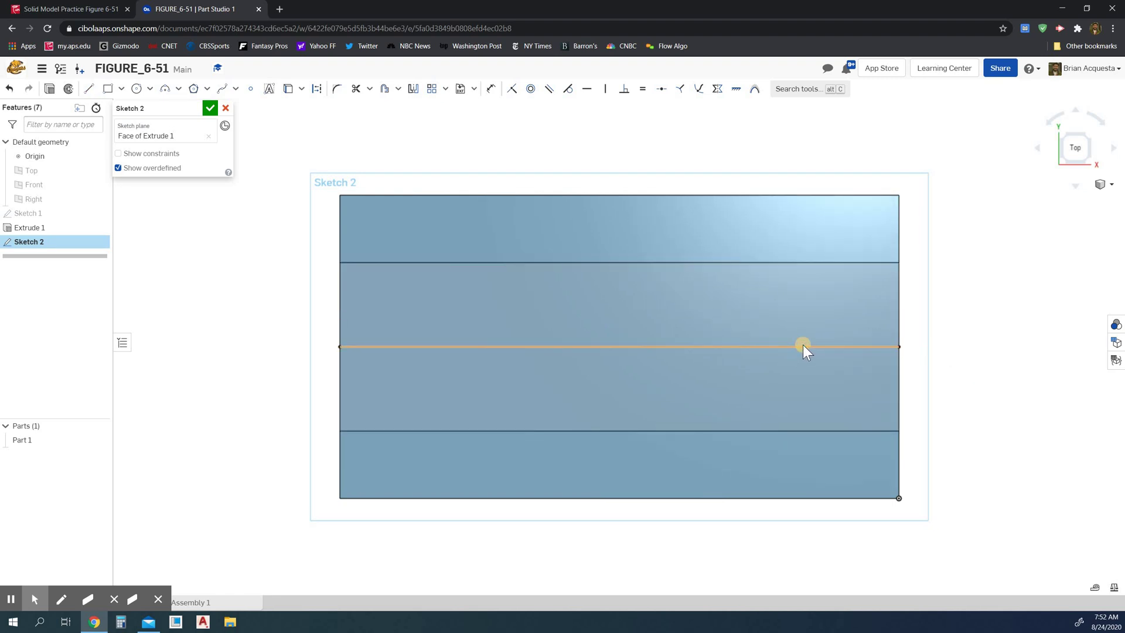
left_click(803, 345)
right_click(803, 346)
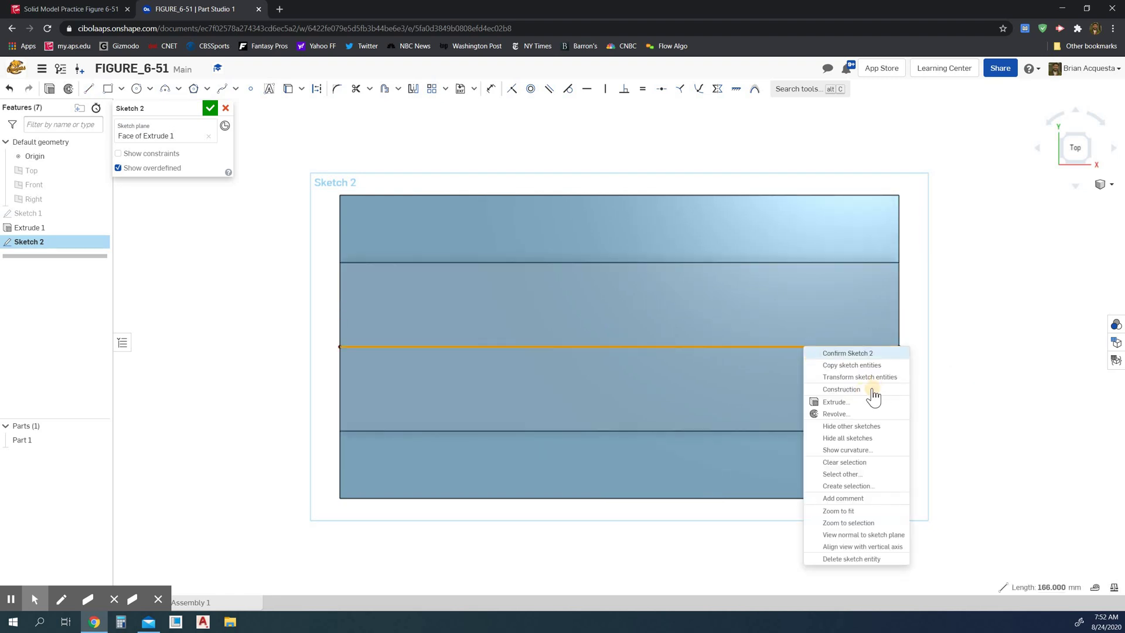
left_click(870, 390)
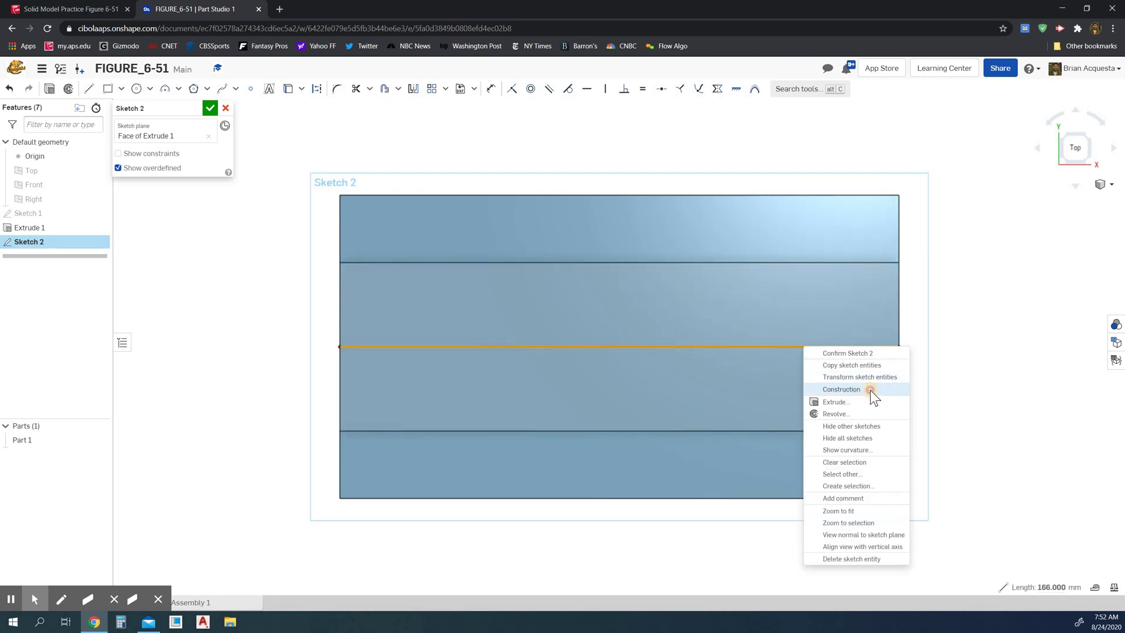
left_click(996, 344)
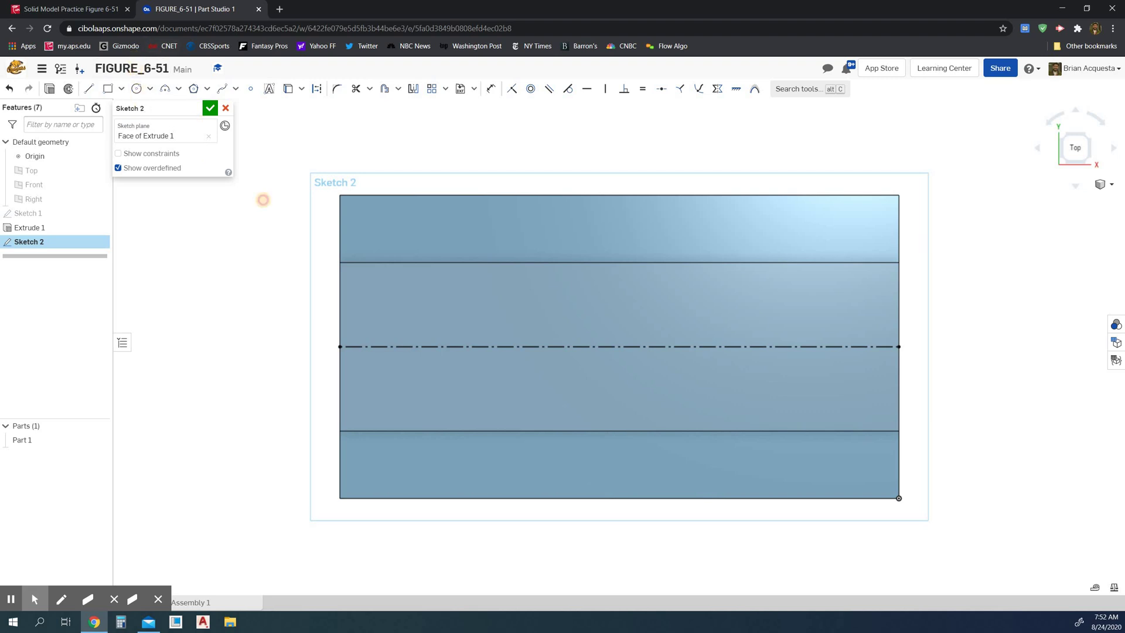
key("c")
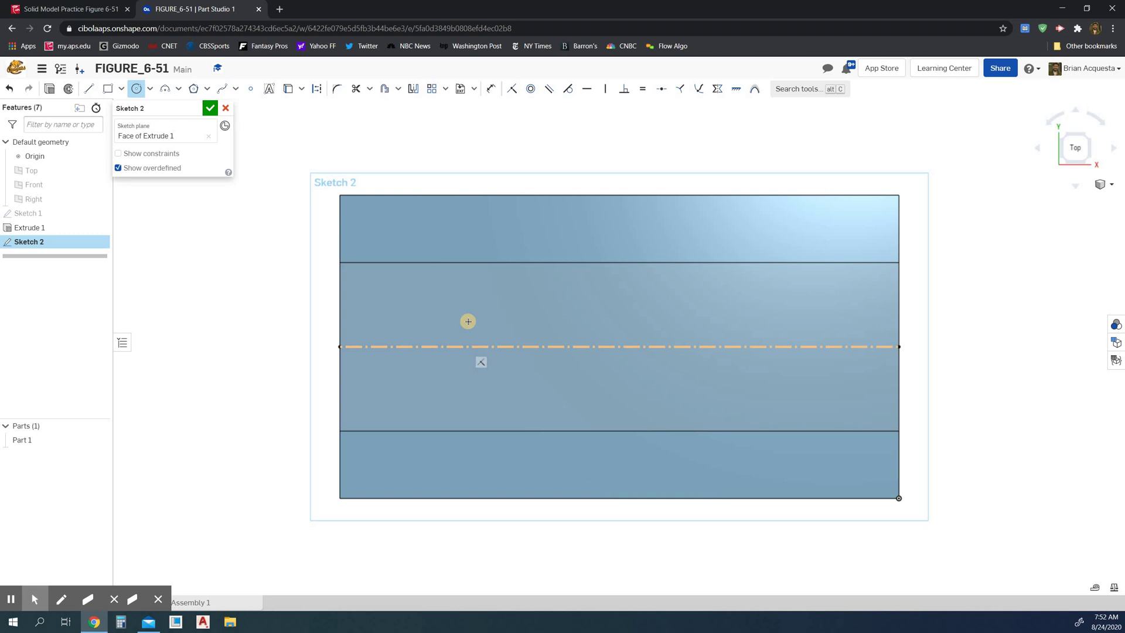
- Draw two circles on the centerline, one toward each end
left_click(465, 346)
left_click(491, 347)
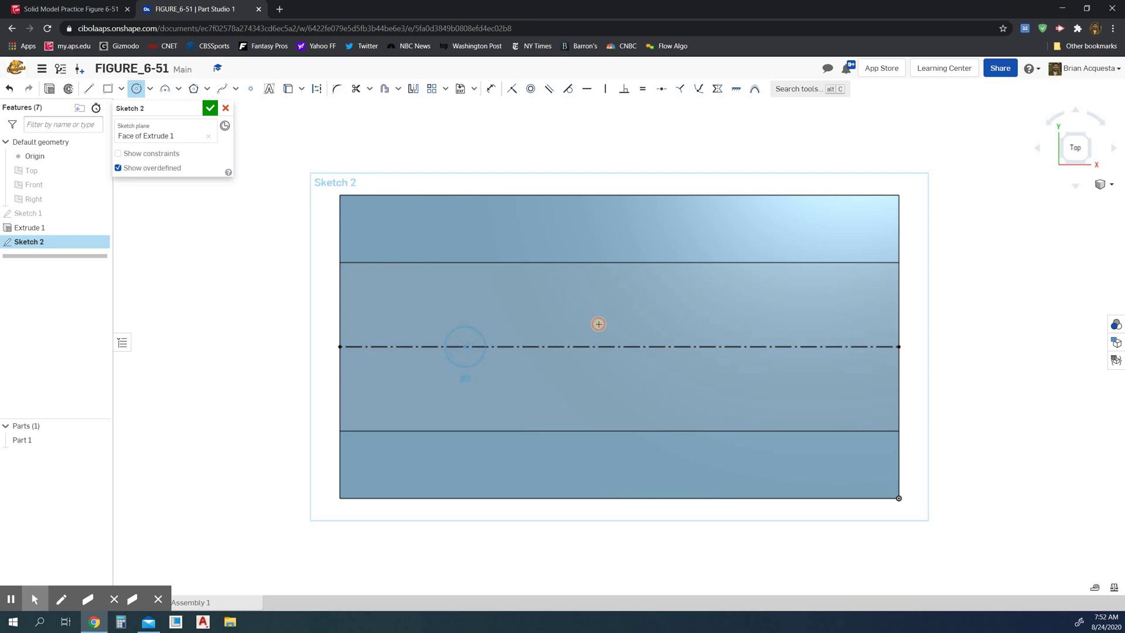
left_click(747, 346)
left_click(769, 346)
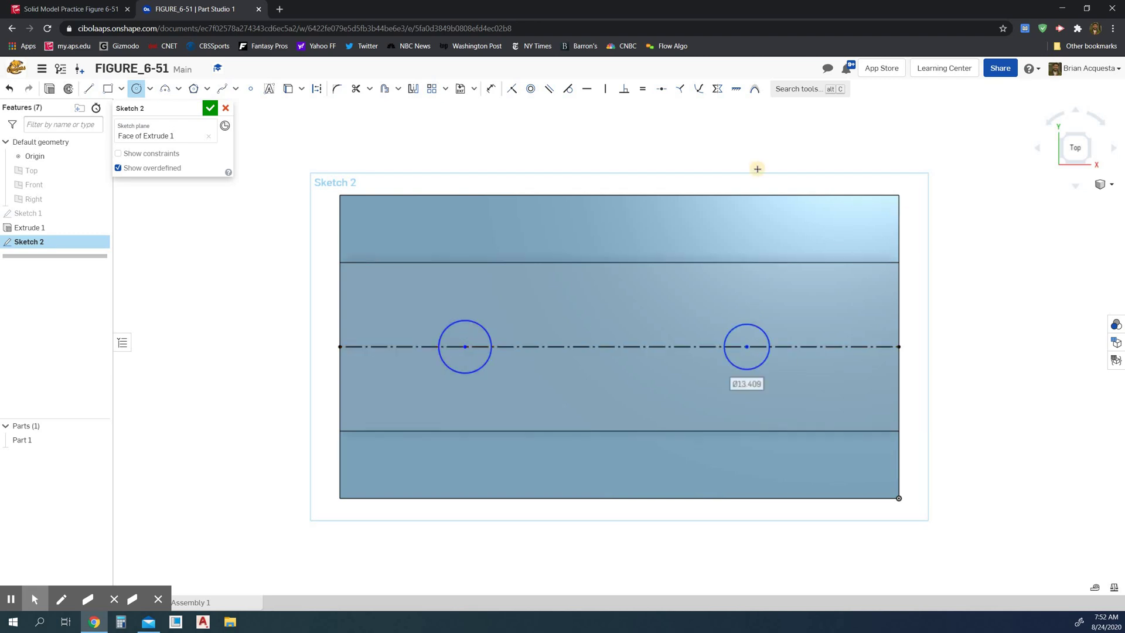
- Dimension the left circle to Ø24 and make the right circle equal to it
left_click(491, 89)
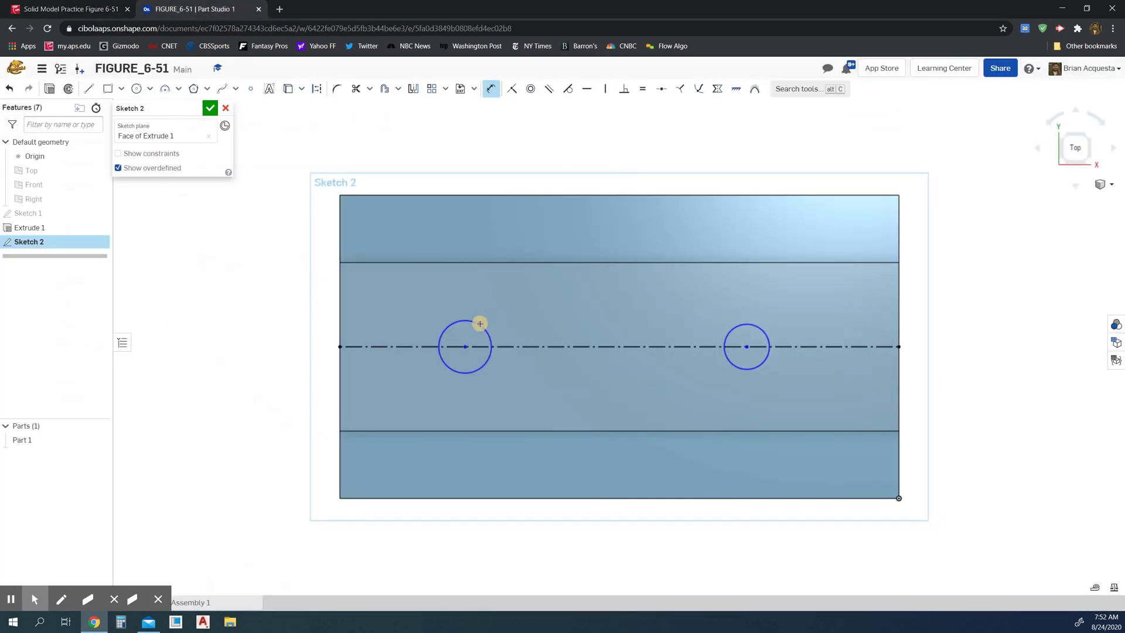
left_click(480, 323)
left_click(534, 293)
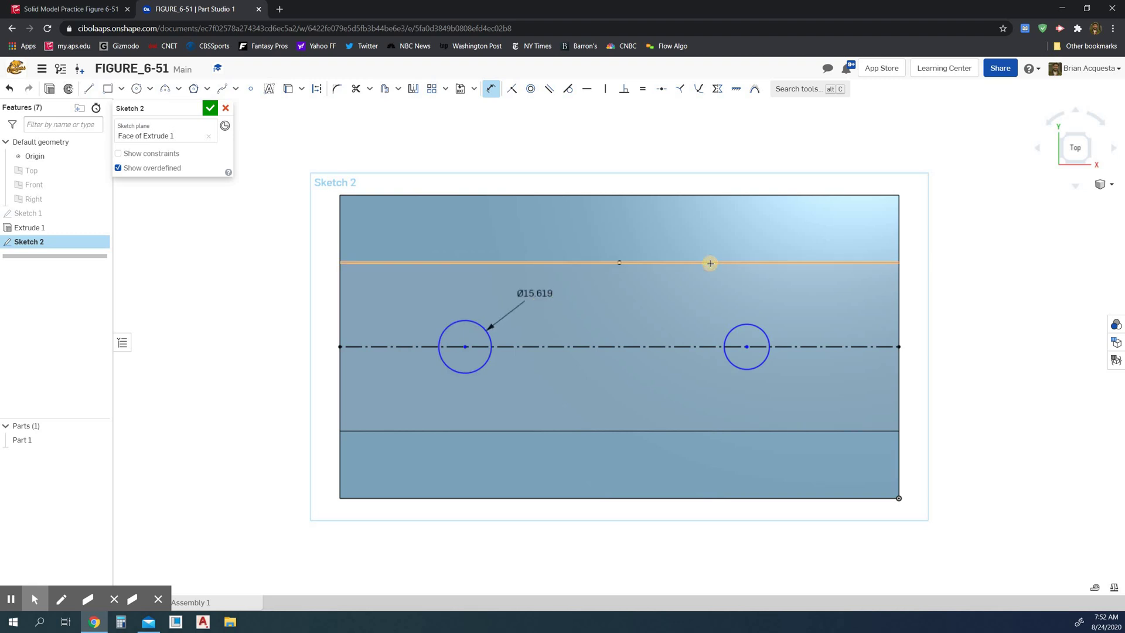
type("24")
key("Return")
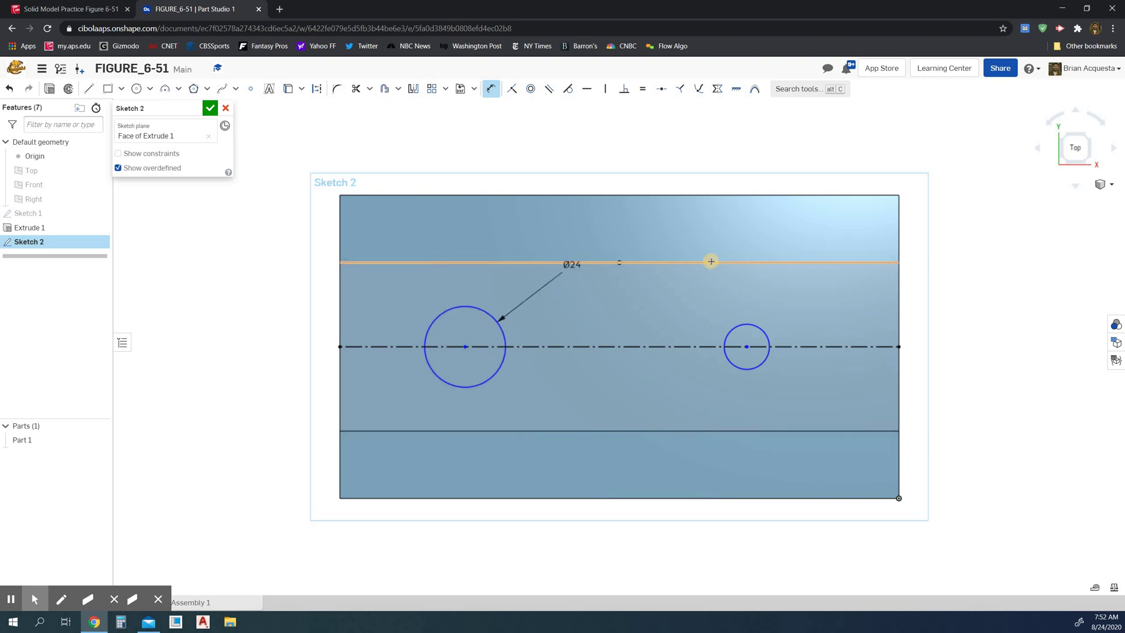
key("e")
left_click(731, 326)
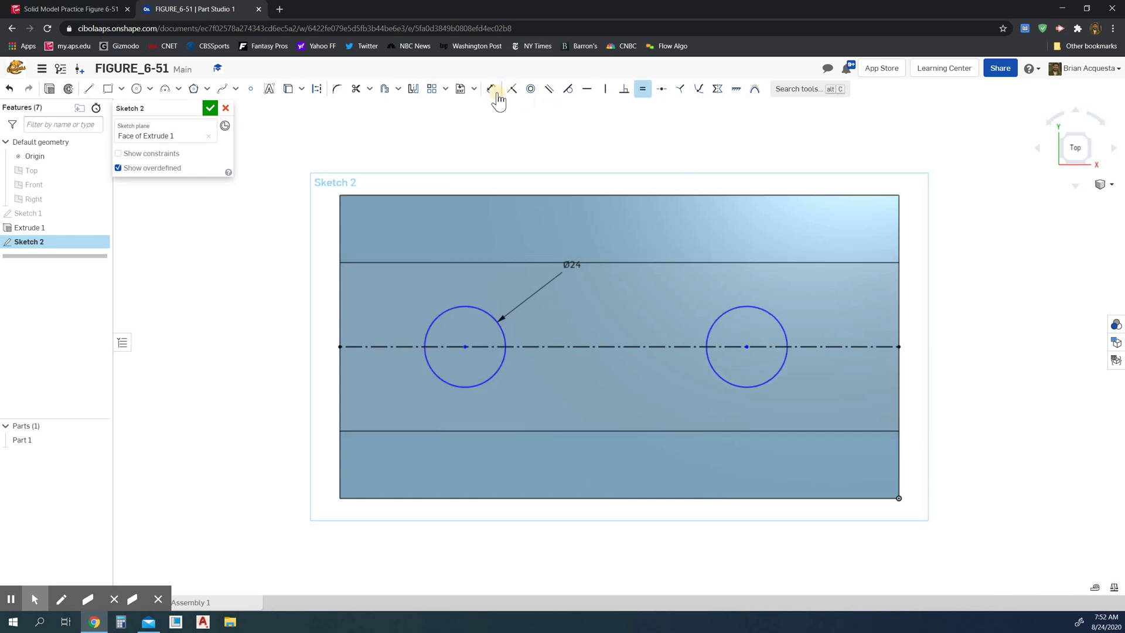
- Place the left circle 35 mm from the left edge and space the centres 96 mm apart
left_click(70, 9)
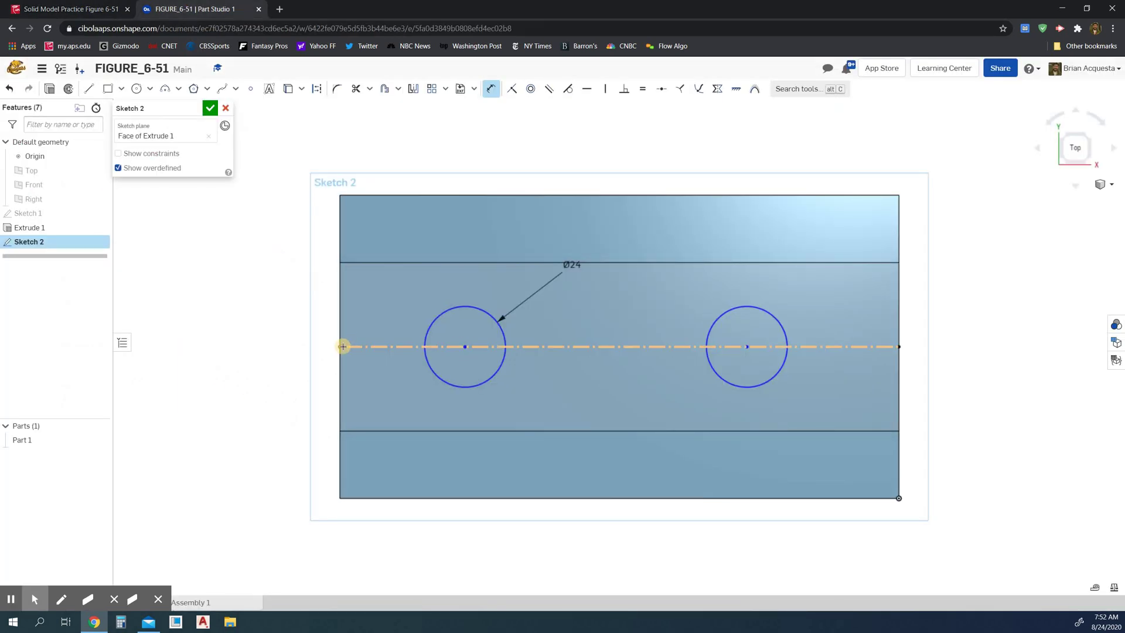
left_click(340, 321)
left_click(465, 346)
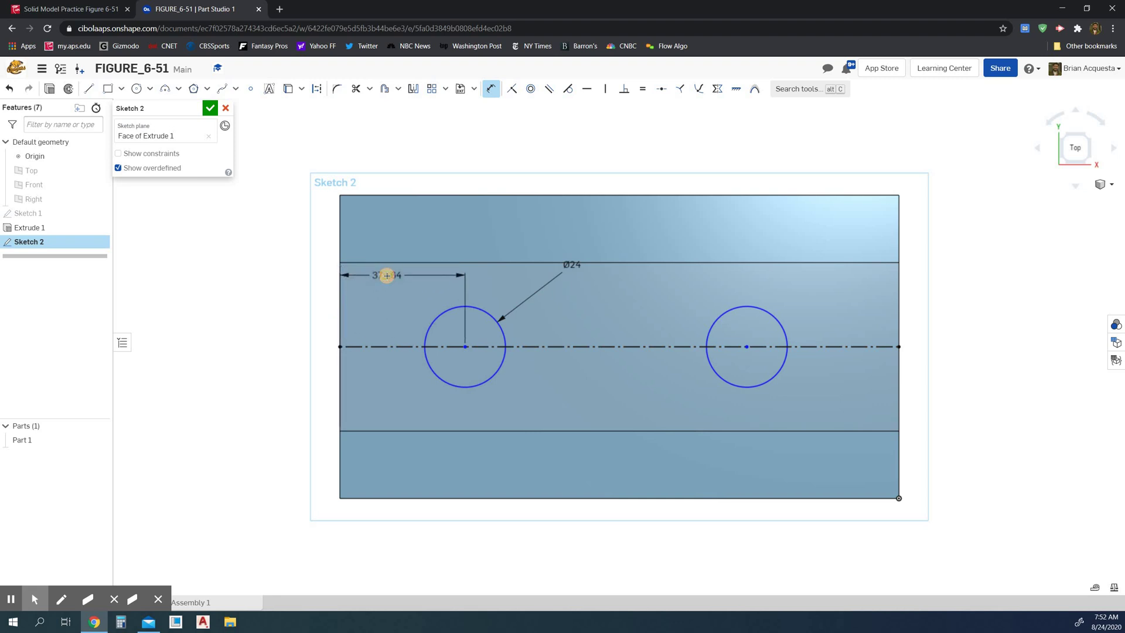
left_click(387, 276)
type("35")
key("Return")
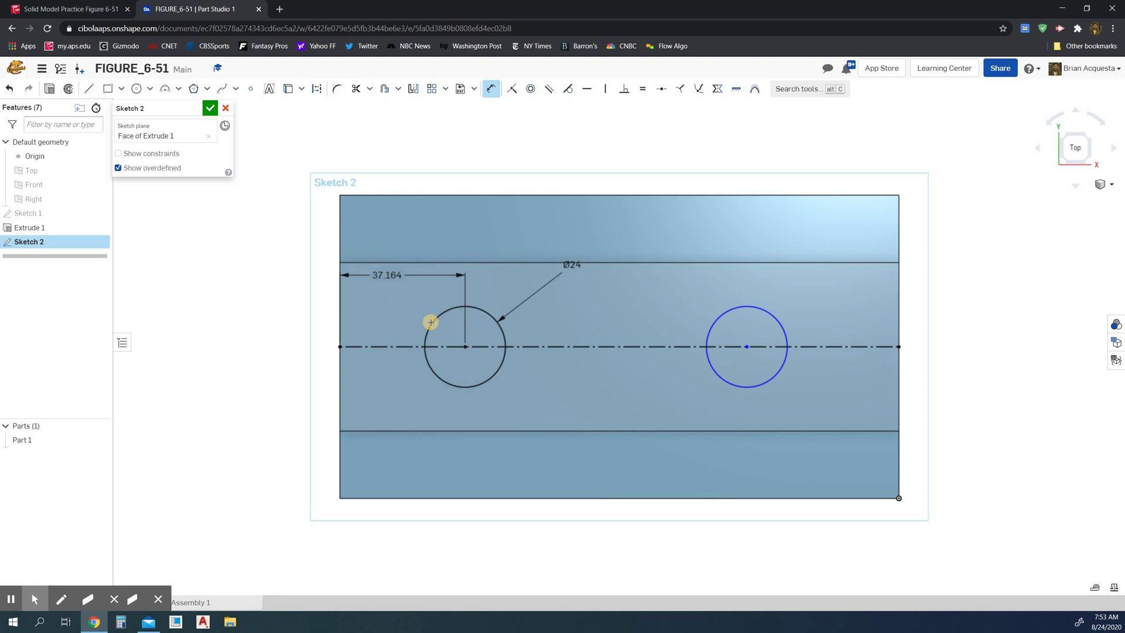
left_click(458, 347)
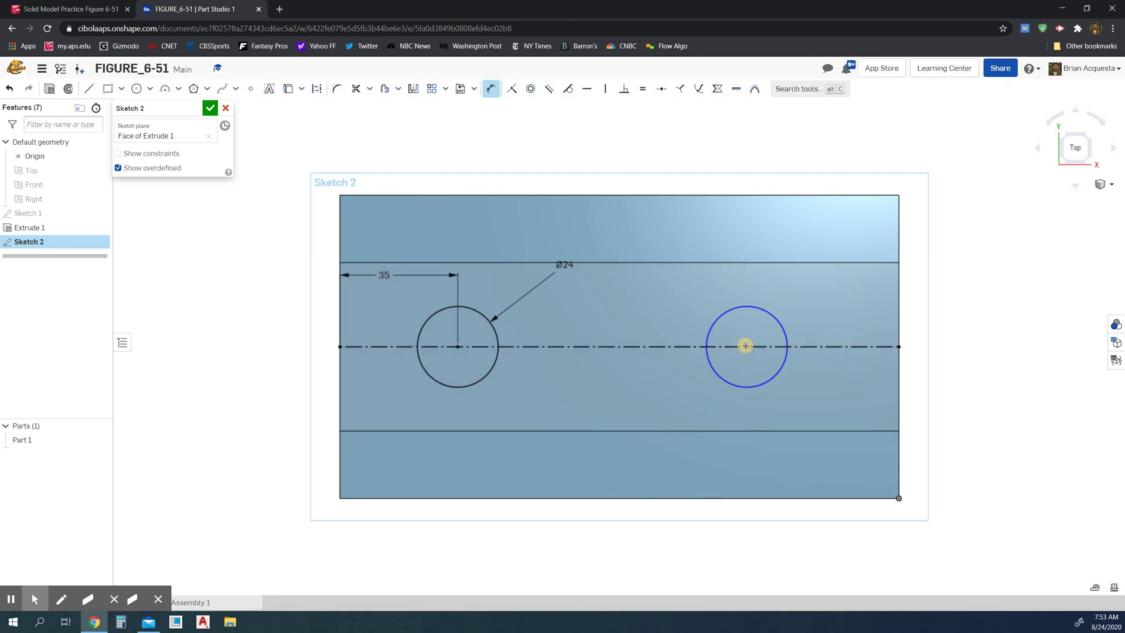
left_click(587, 408)
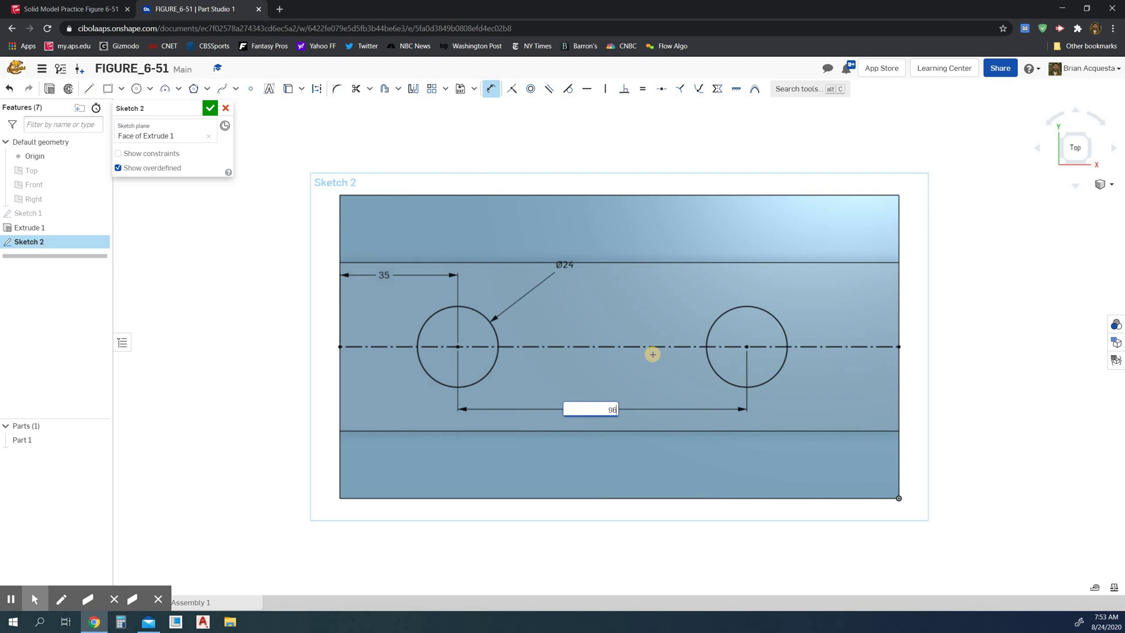
key("Return")
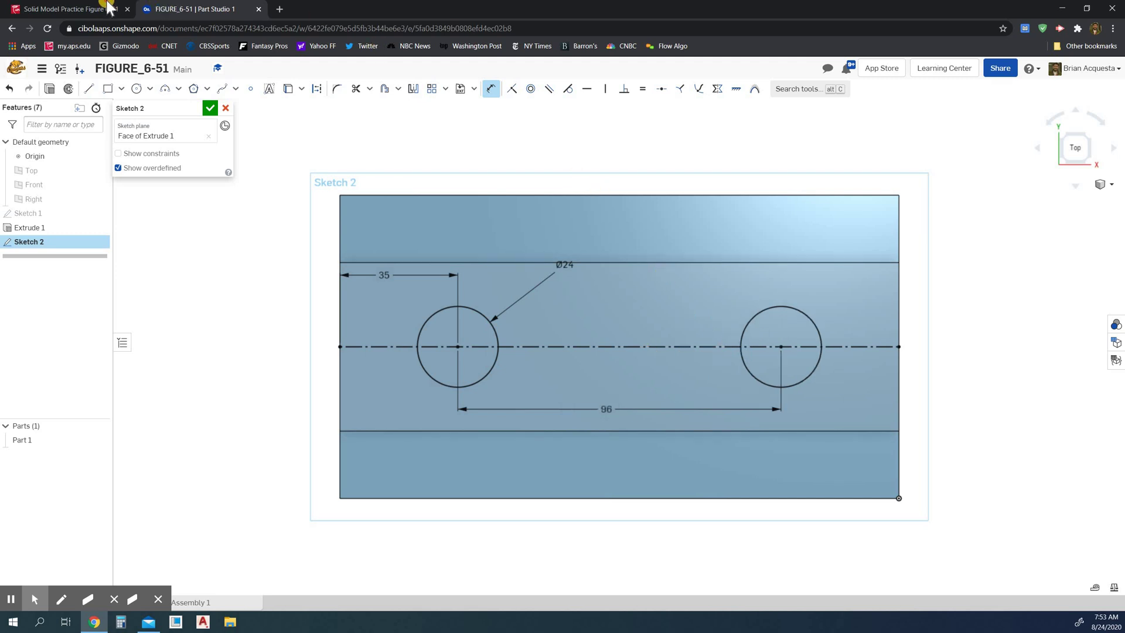
left_click(70, 9)
left_click(152, 7)
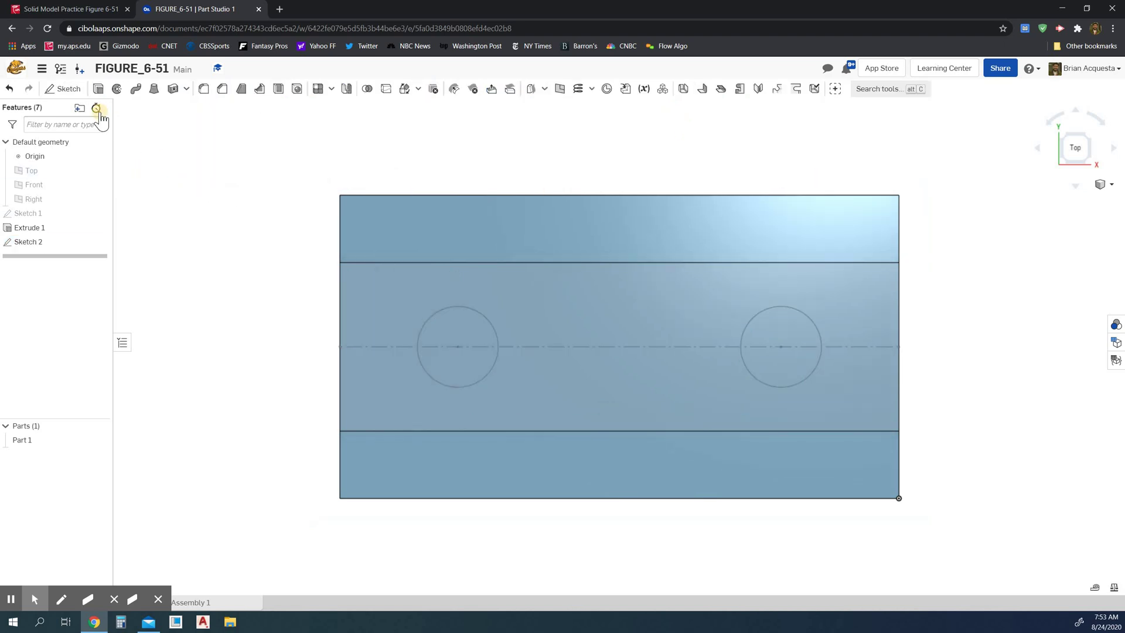
- Extrude Sketch 2 as a Remove cut, flipped down into the block
key("shift+e")
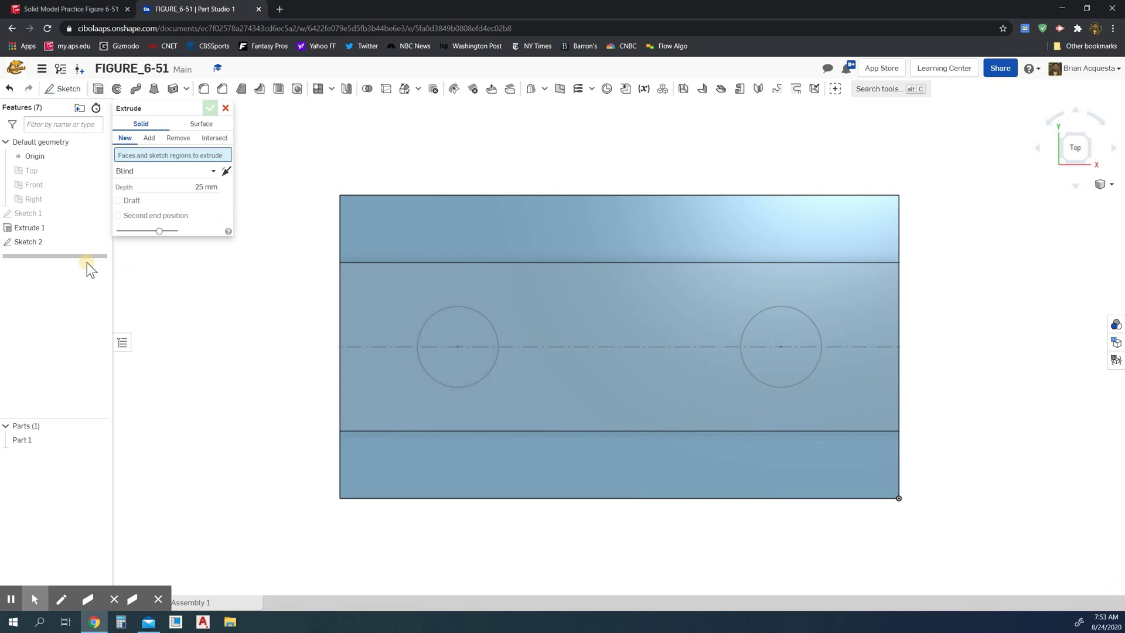
left_click(38, 243)
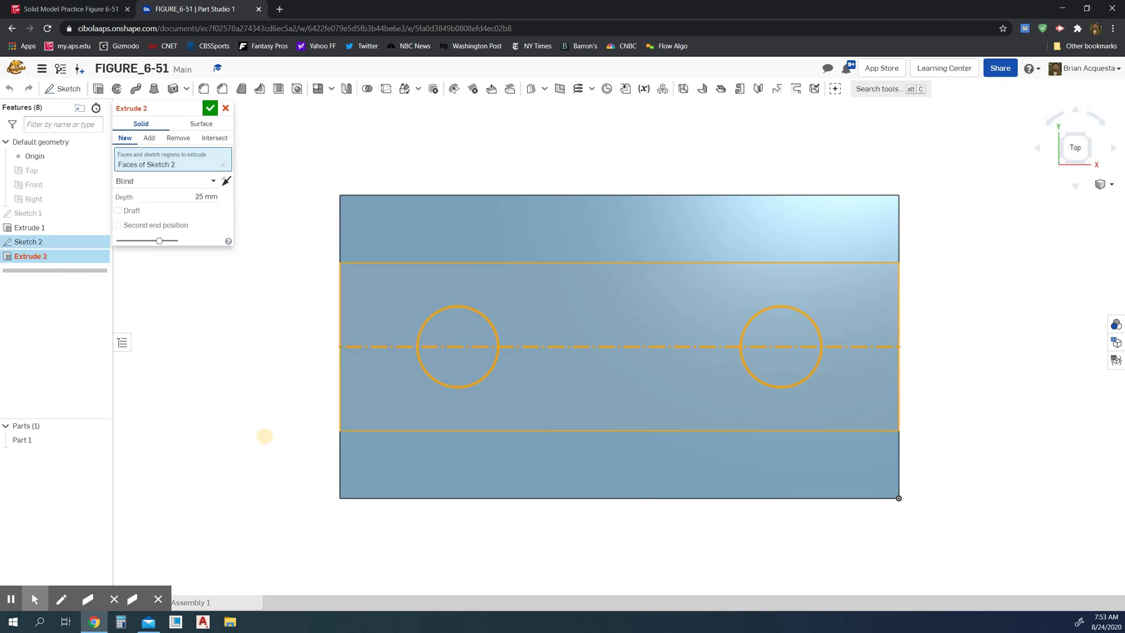
key("Up")
key("Up")
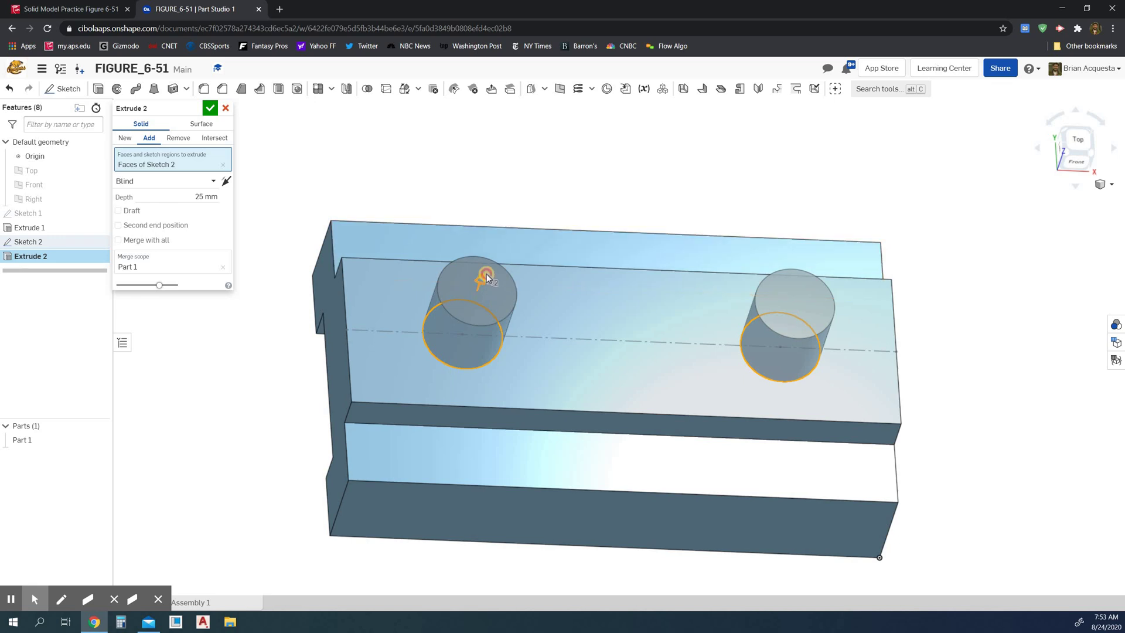
left_click(486, 274)
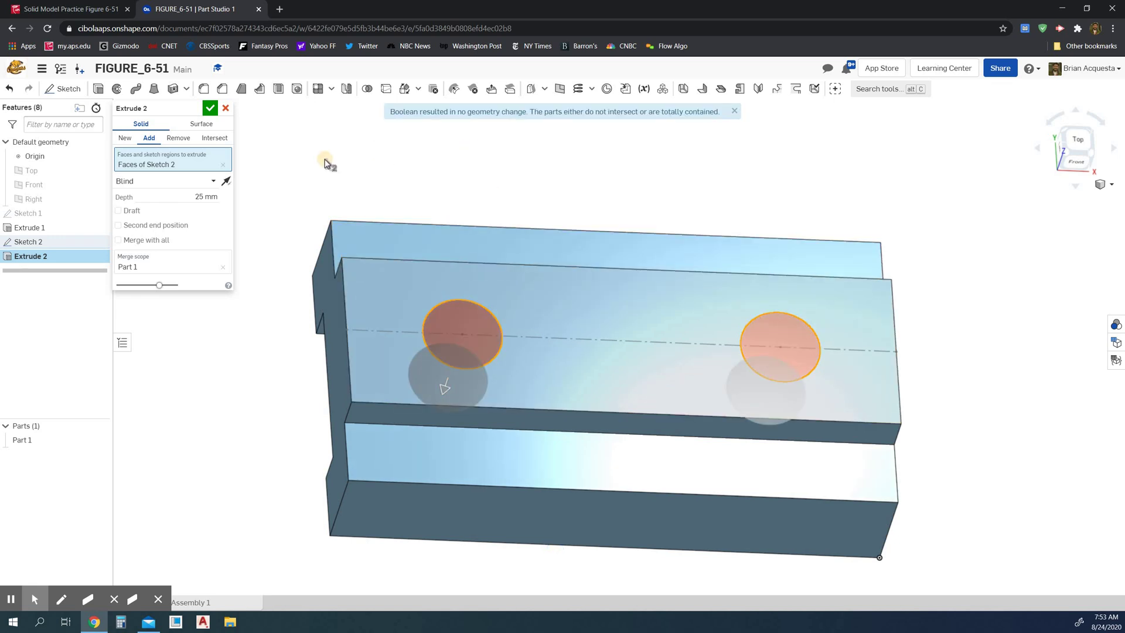
left_click(178, 139)
right_click_drag(550, 234, 178, 212)
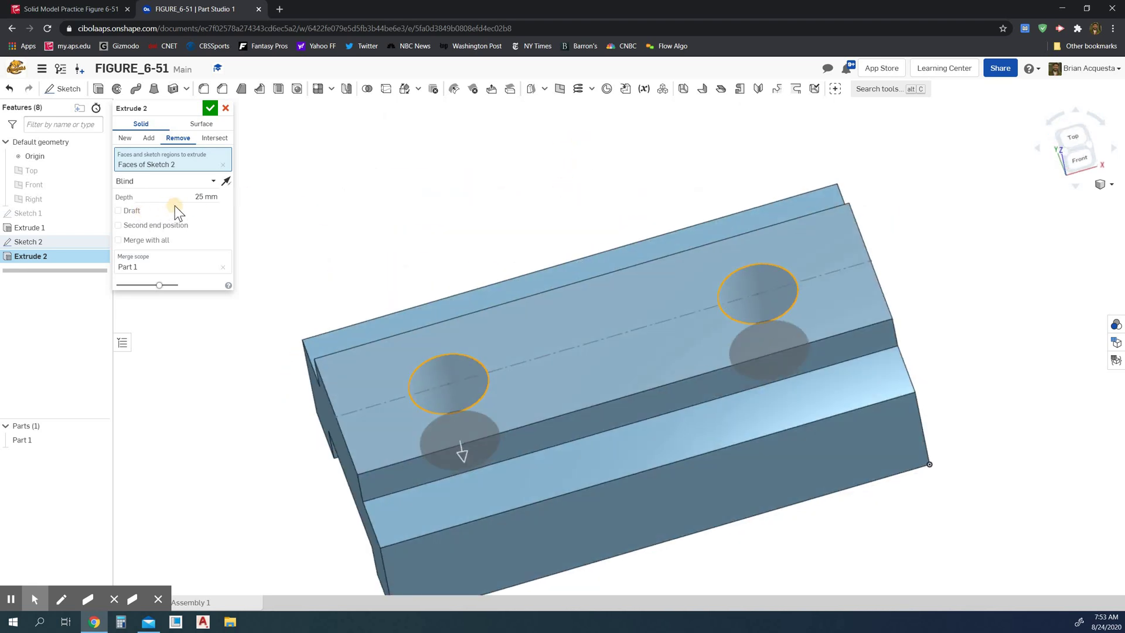
- Set the cut's end type to Through all, accept it, and view the part isometrically
double_click(204, 197)
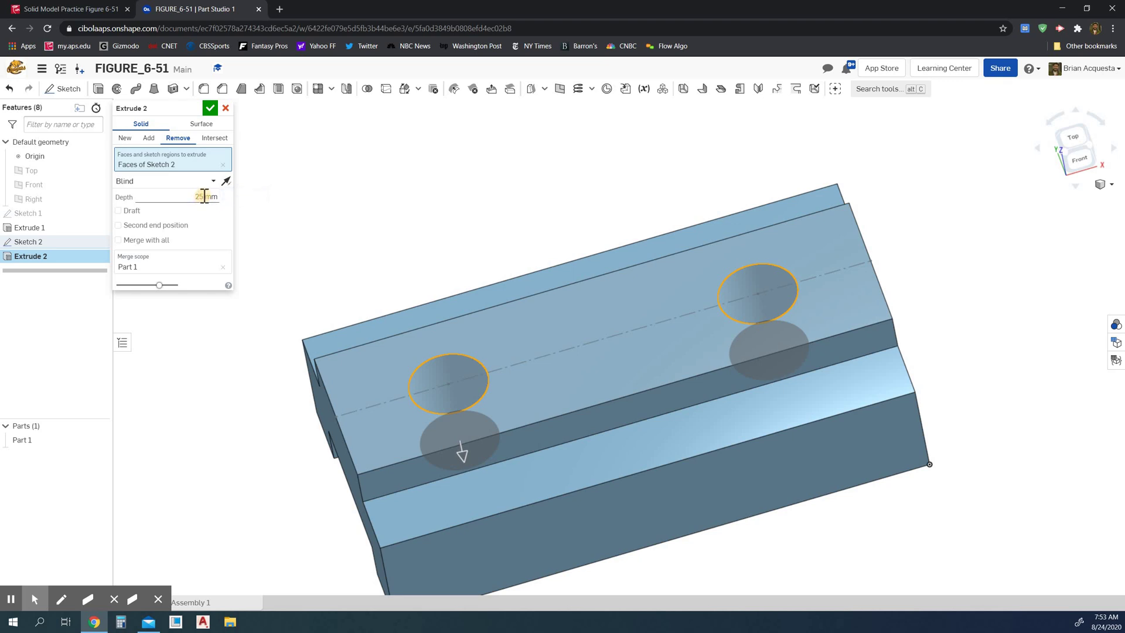
left_click(211, 184)
left_click(157, 285)
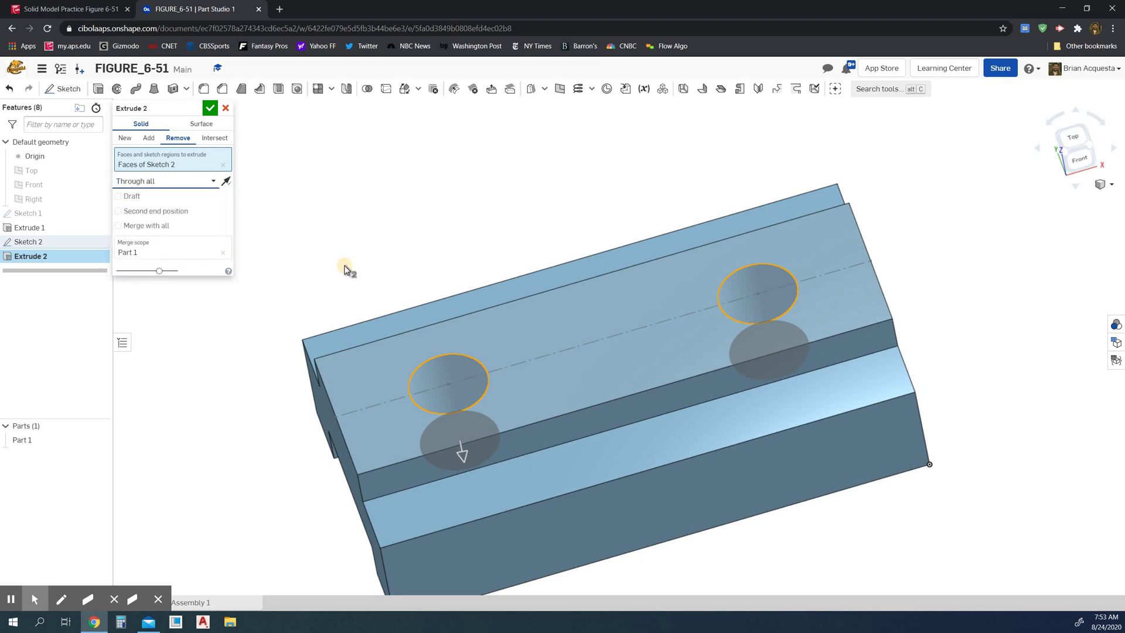
right_click_drag(385, 176, 377, 297)
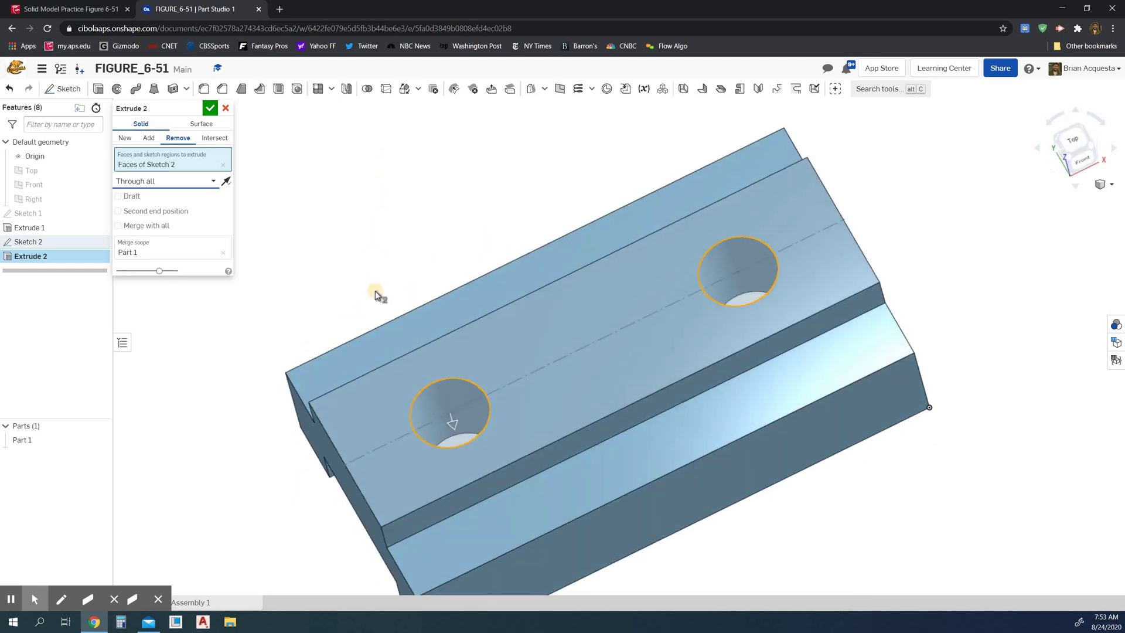
left_click(210, 111)
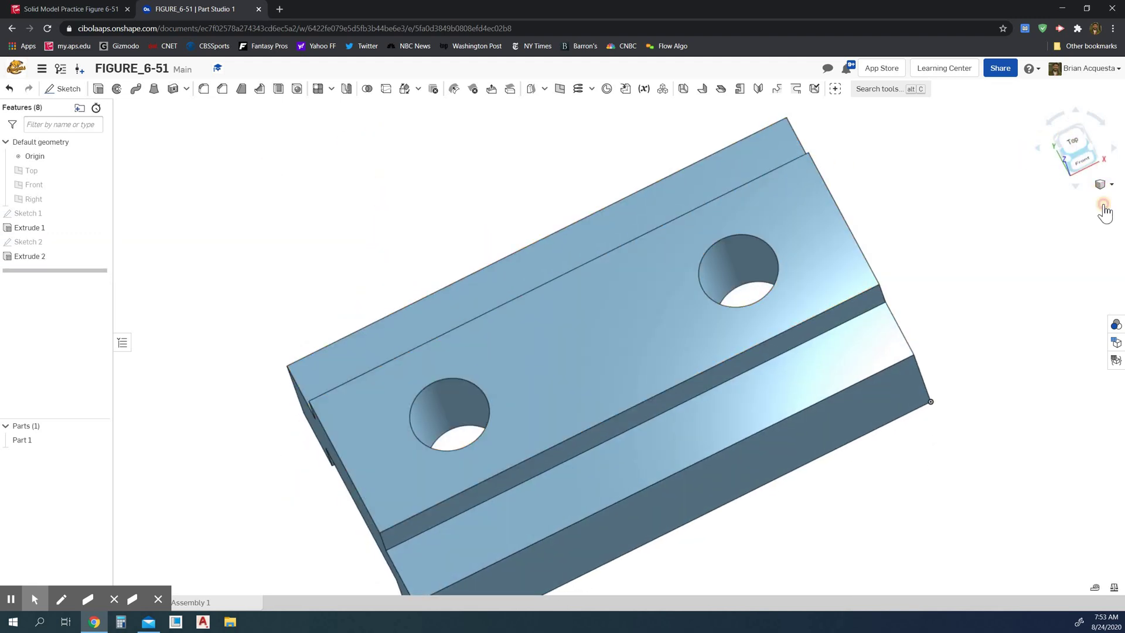
left_click(1111, 185)
left_click(1069, 198)
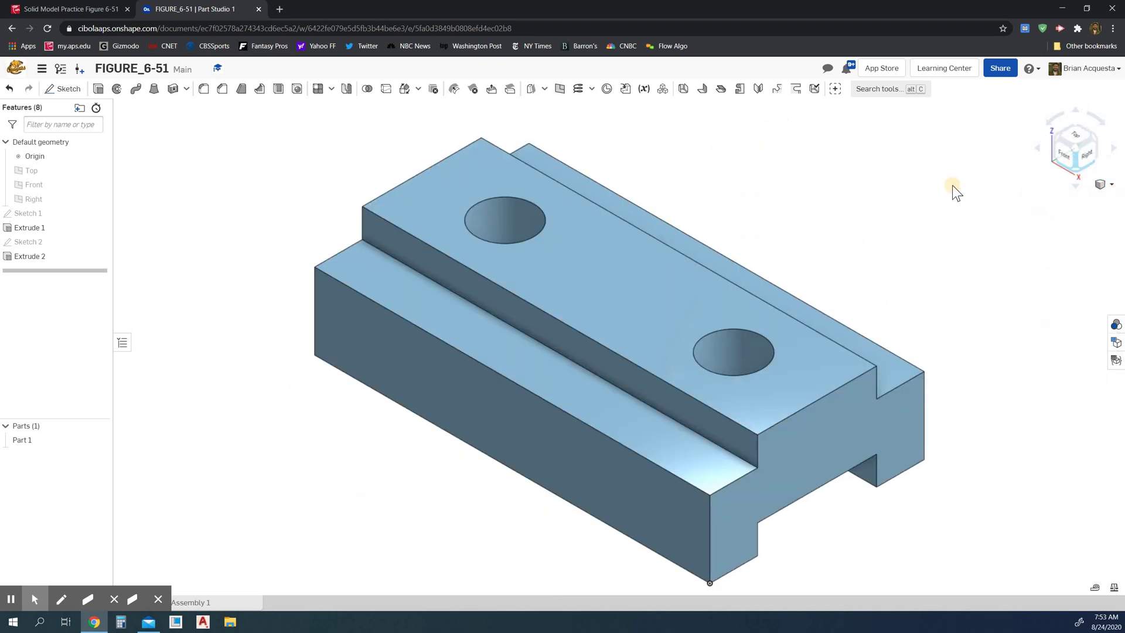